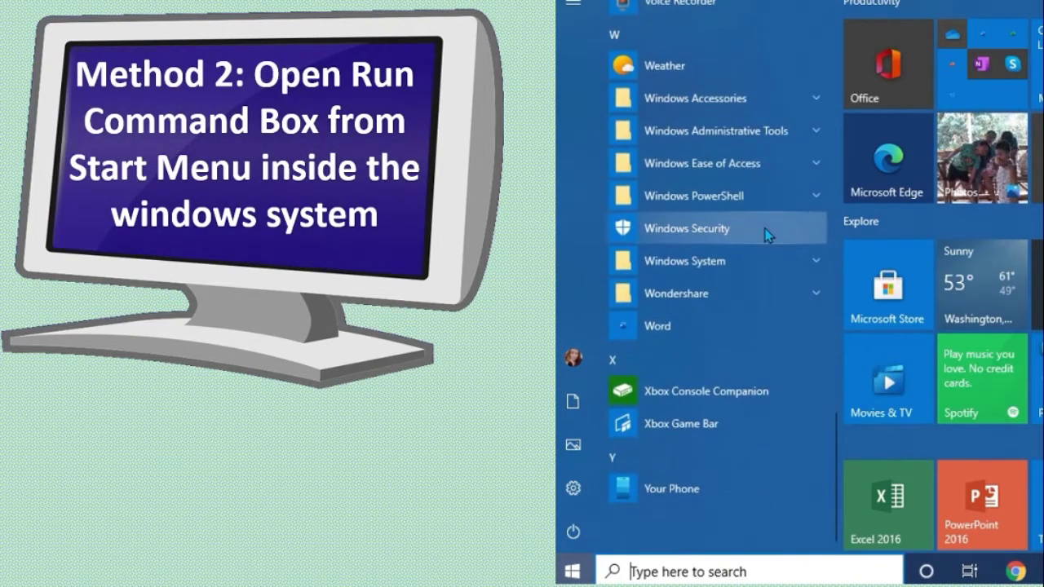
Expand the Windows System folder in the installed apps list and open the Run command box from it
{"action": "left_click", "coordinate": [814, 263]}
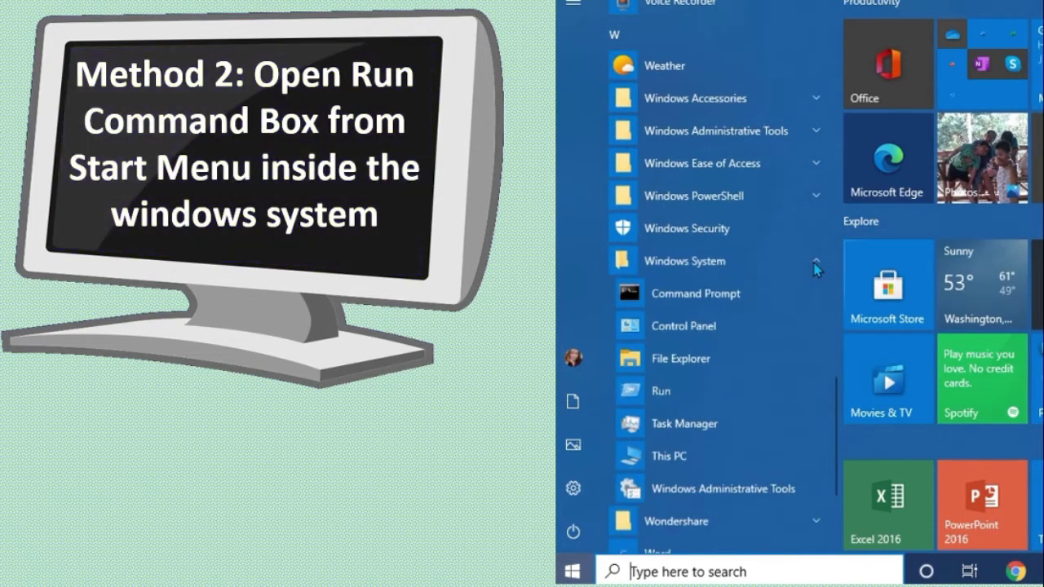
{"action": "left_click", "coordinate": [662, 391]}
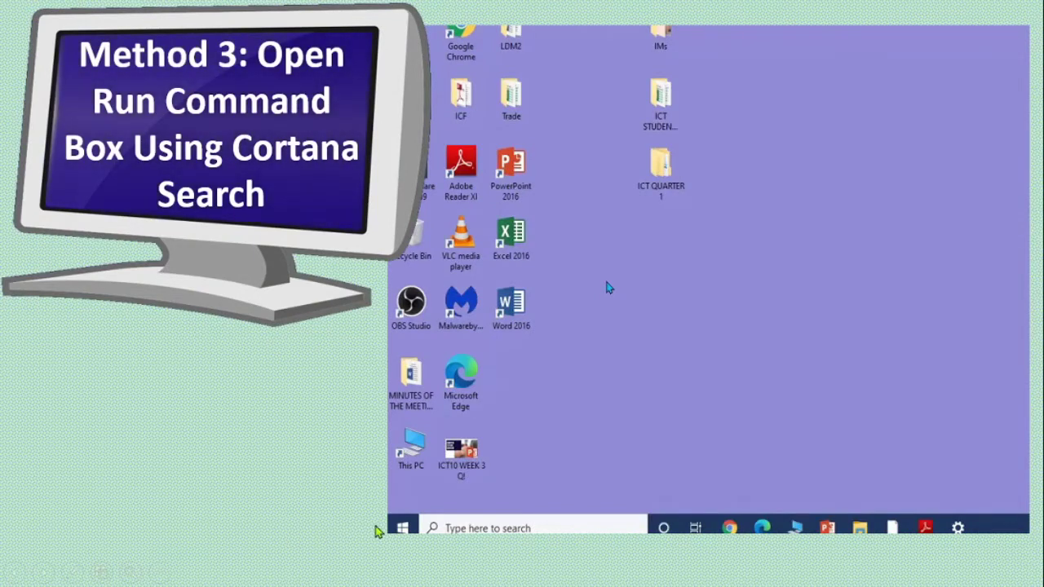
Search Windows for "system configuration" and open the System Configuration app
{"action": "mouse_move", "coordinate": [399, 525]}
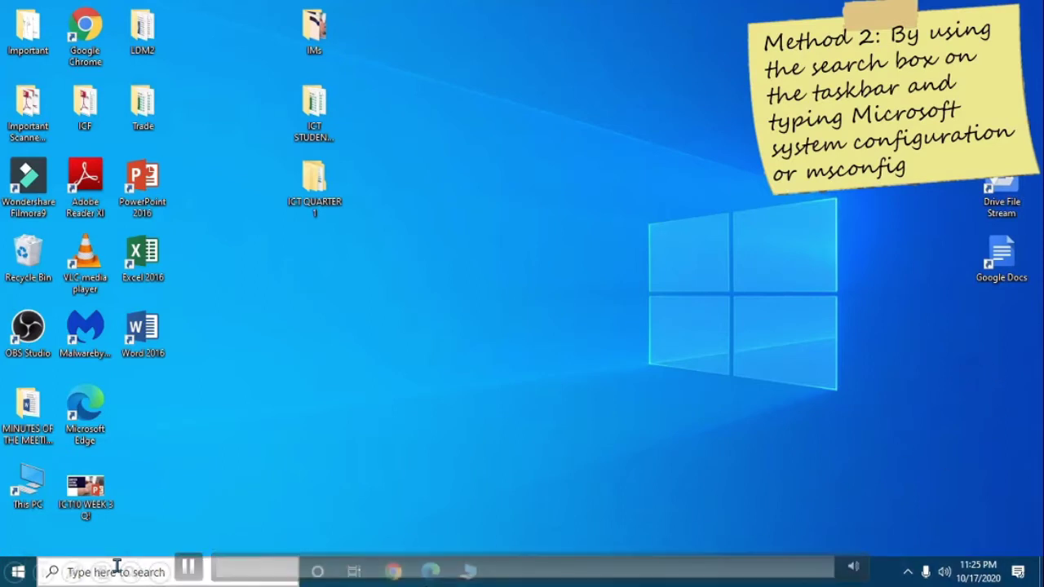
{"action": "left_click", "coordinate": [117, 571]}
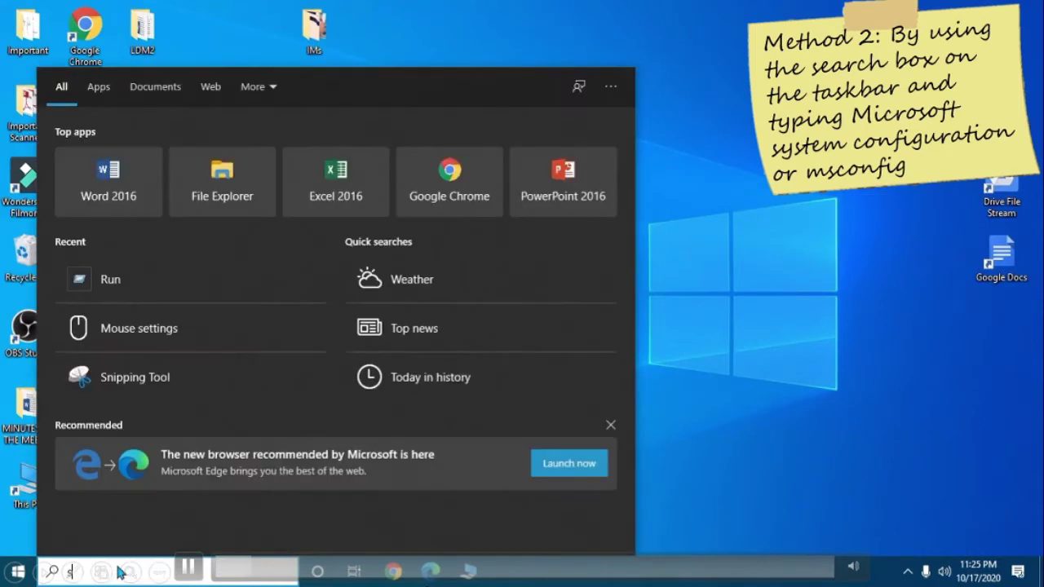
{"action": "type", "text": "system "}
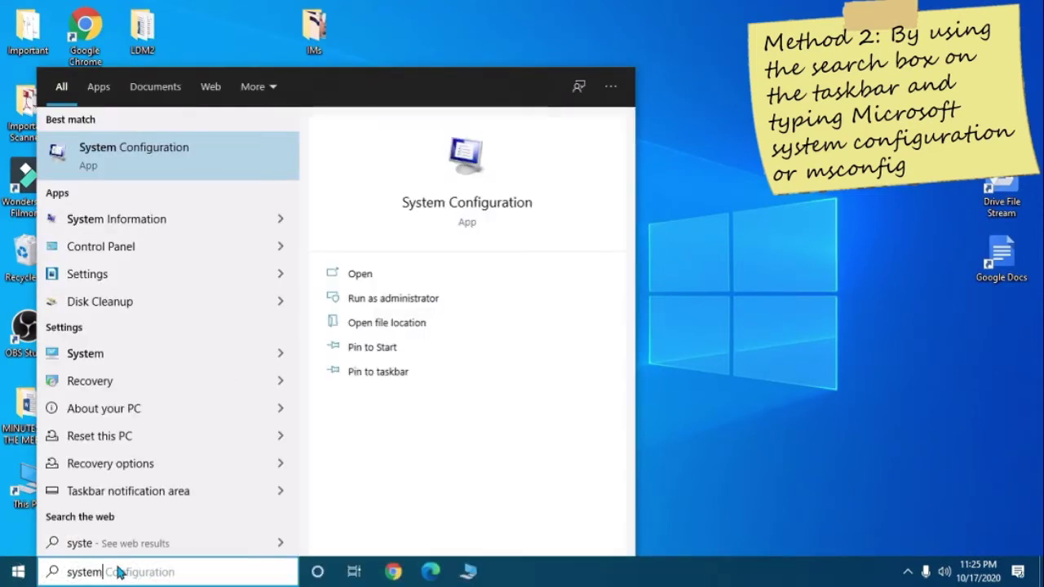
{"action": "type", "text": "c"}
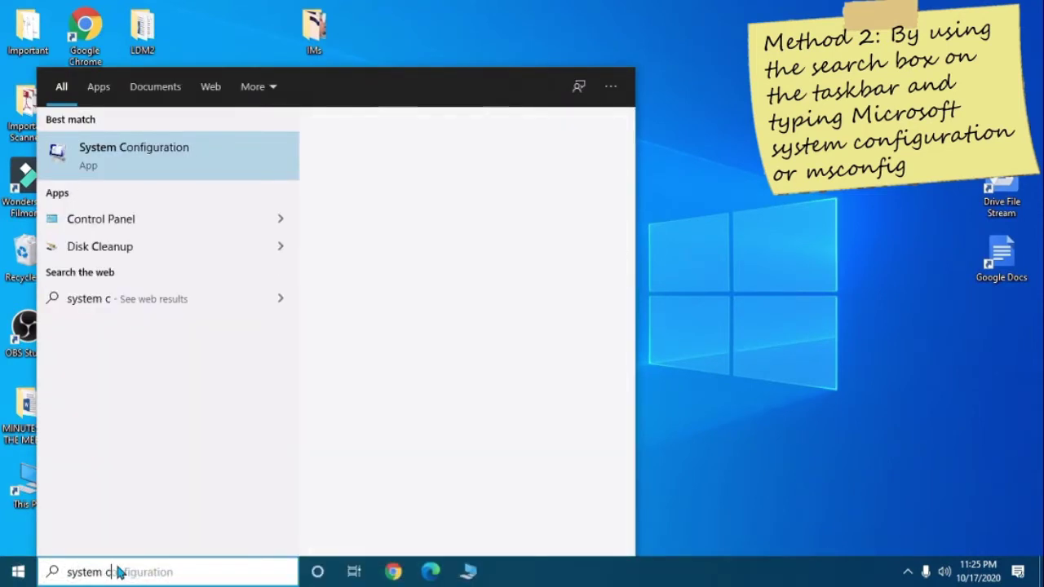
{"action": "type", "text": "onfiguration"}
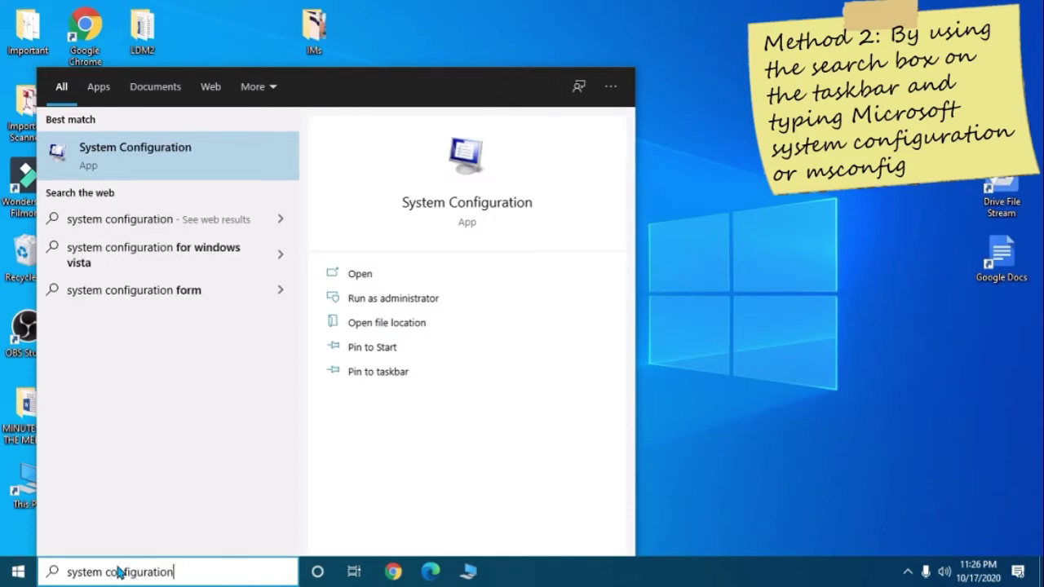
{"action": "left_click", "coordinate": [184, 156]}
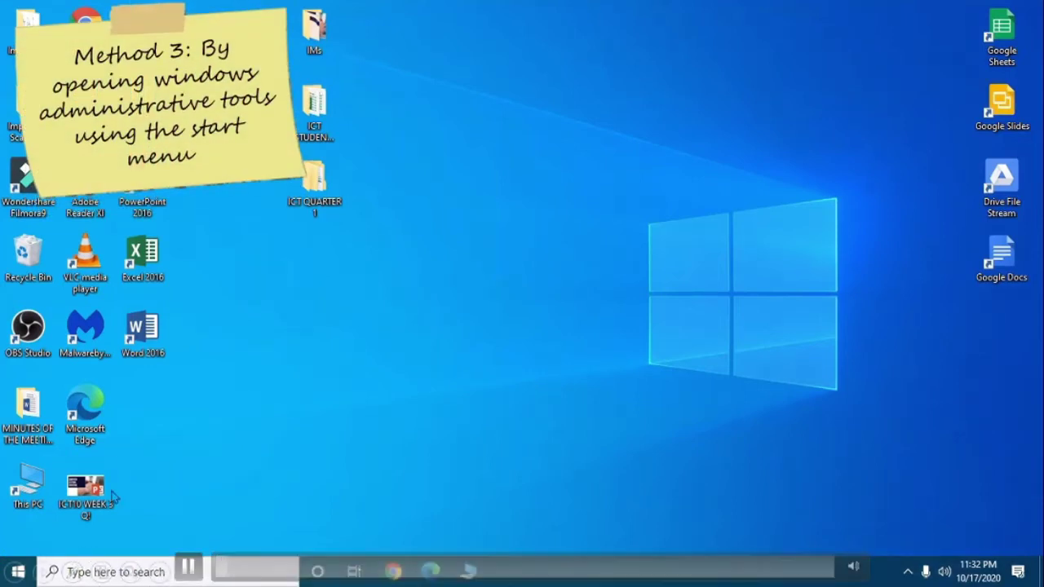
Open System Configuration from the Windows Administrative Tools folder in the installed apps list
{"action": "left_click", "coordinate": [18, 572]}
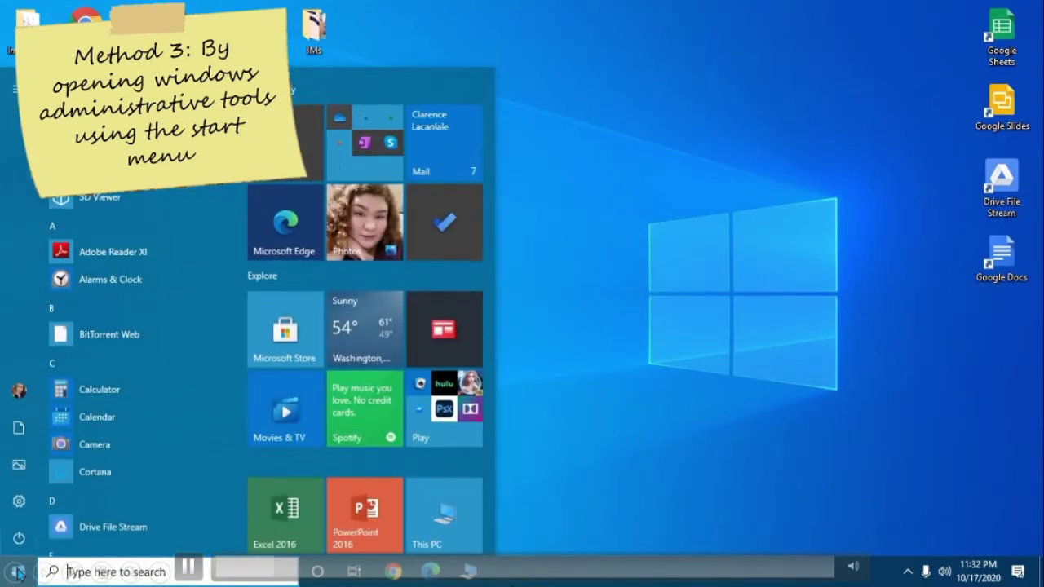
{"action": "scroll", "coordinate": [139, 371], "scroll_direction": "down", "scroll_amount": 3}
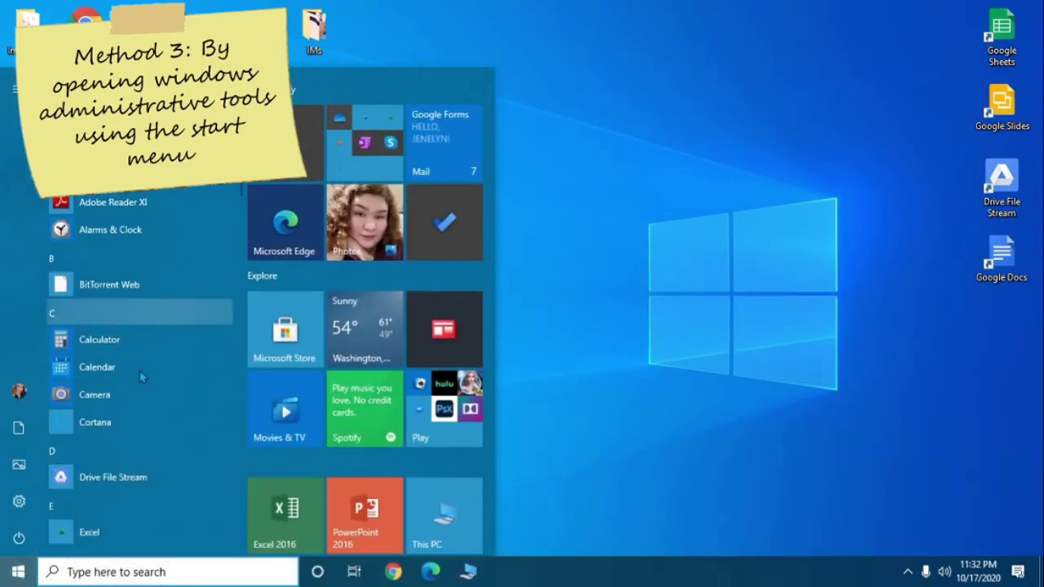
{"action": "scroll", "coordinate": [140, 370], "scroll_direction": "down", "scroll_amount": 5}
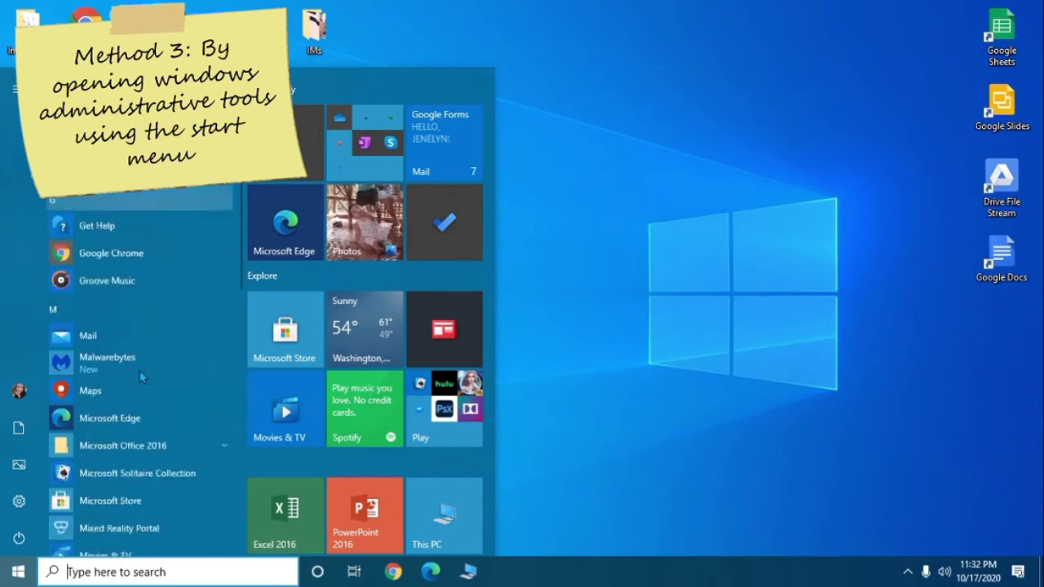
{"action": "scroll", "coordinate": [140, 370], "scroll_direction": "down", "scroll_amount": 5}
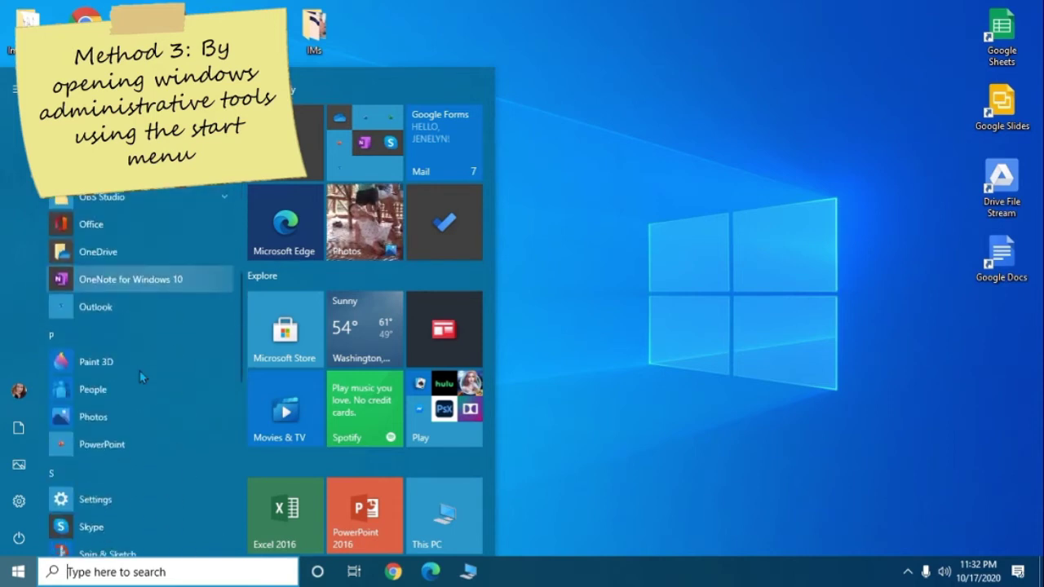
{"action": "scroll", "coordinate": [140, 373], "scroll_direction": "down", "scroll_amount": 5}
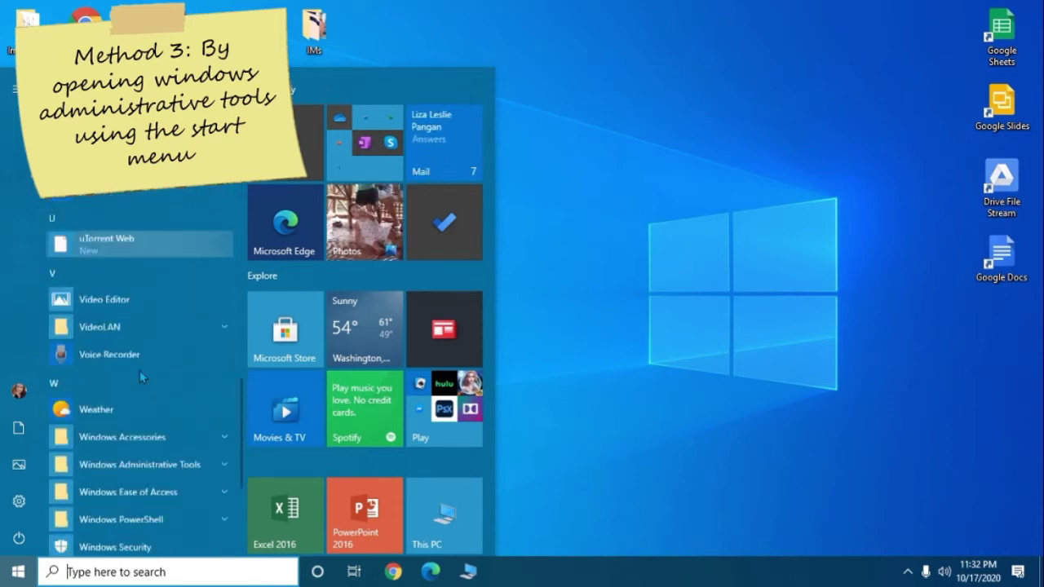
{"action": "scroll", "coordinate": [140, 371], "scroll_direction": "down", "scroll_amount": 1}
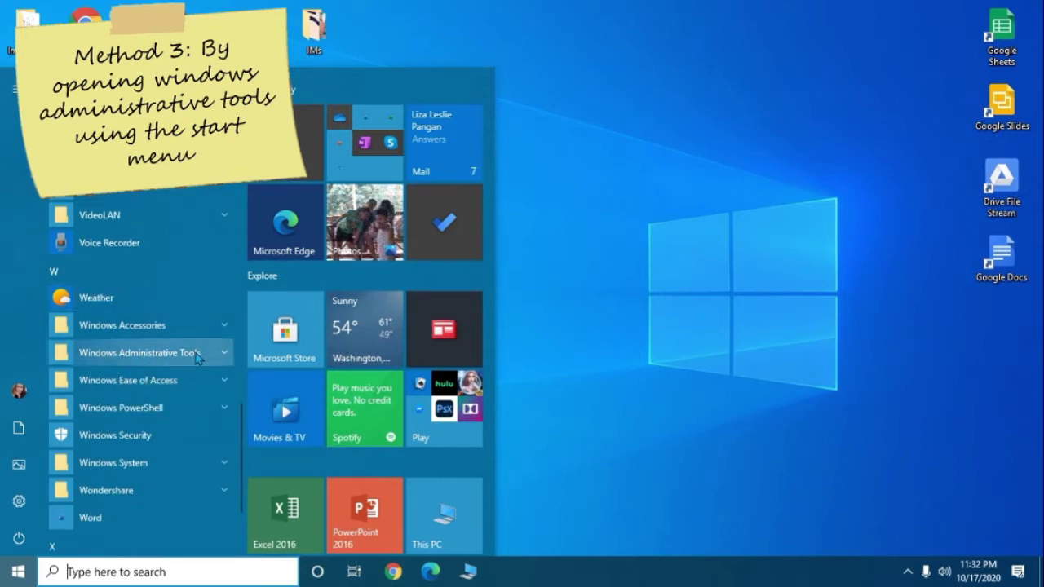
{"action": "left_click", "coordinate": [221, 356]}
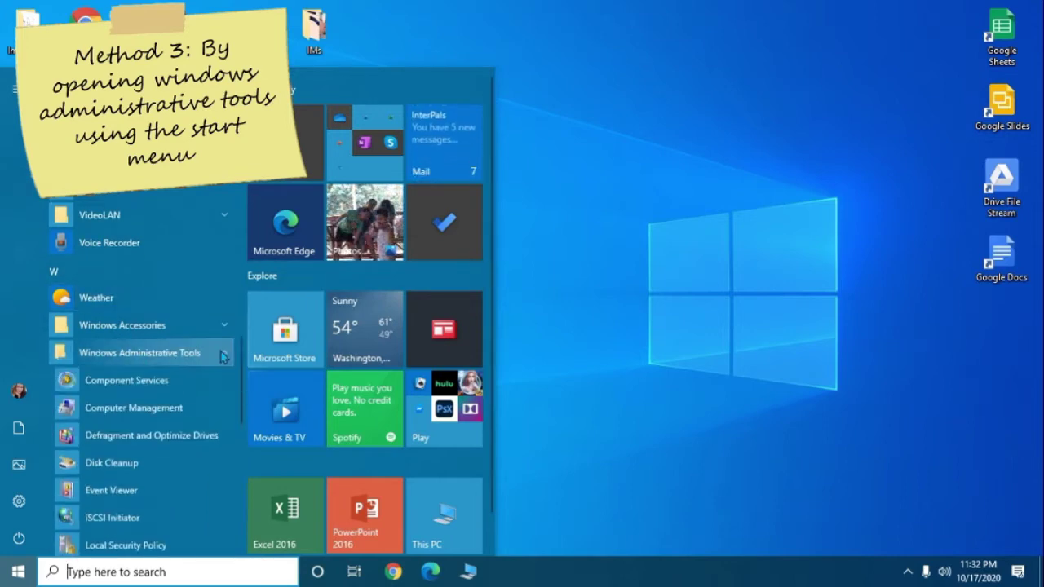
{"action": "scroll", "coordinate": [217, 404], "scroll_direction": "down", "scroll_amount": 3}
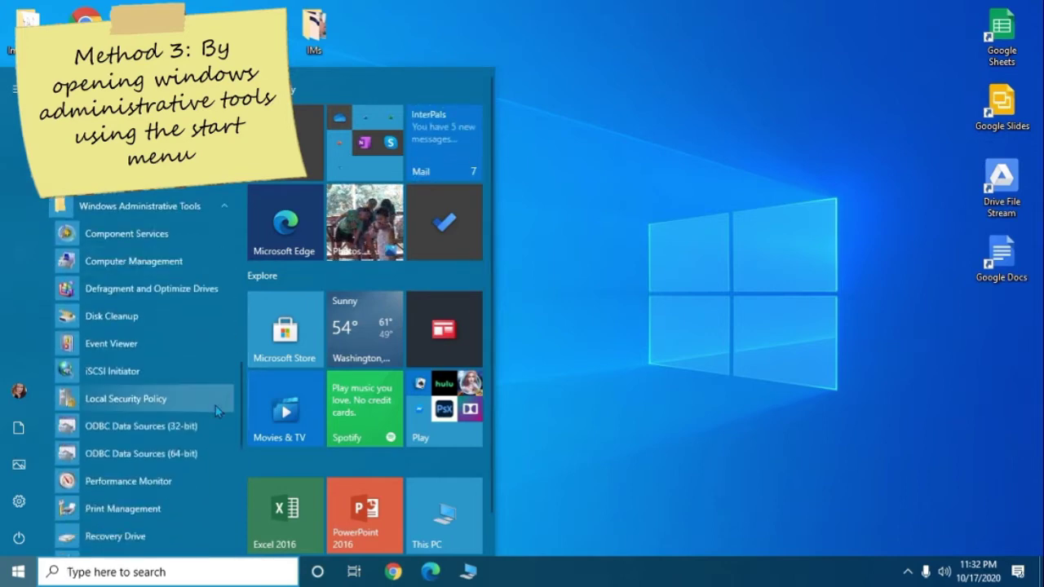
{"action": "scroll", "coordinate": [215, 408], "scroll_direction": "down", "scroll_amount": 2}
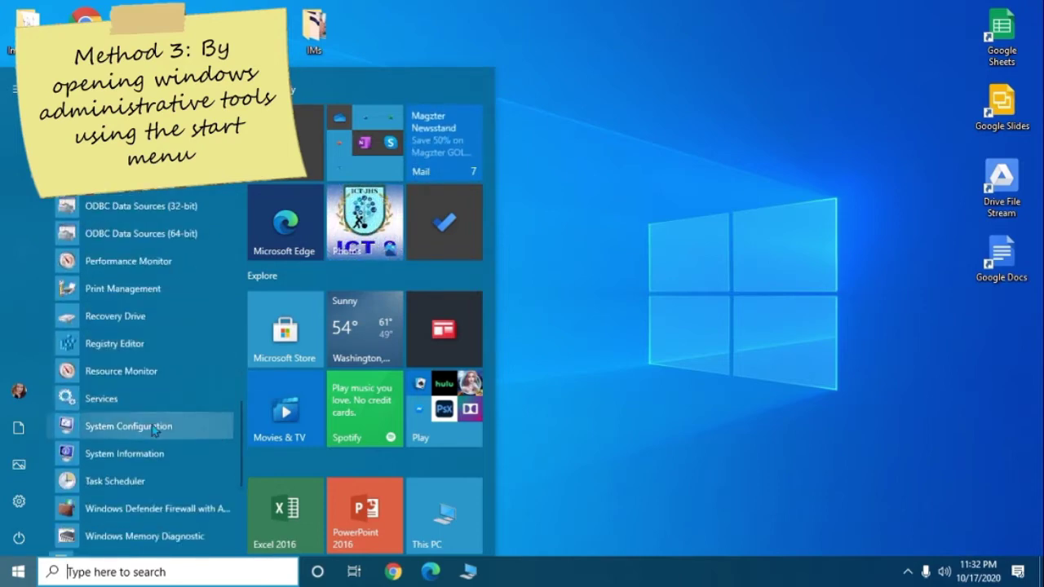
{"action": "left_click", "coordinate": [110, 426]}
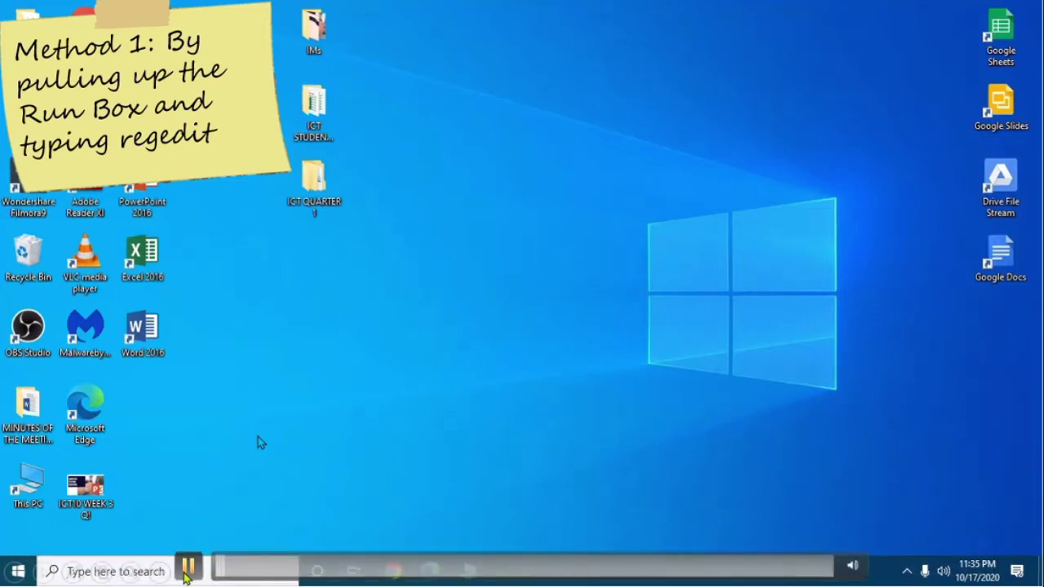
Open the Run command box and run "regedit" to launch the Registry Editor
{"action": "key", "text": "super+r"}
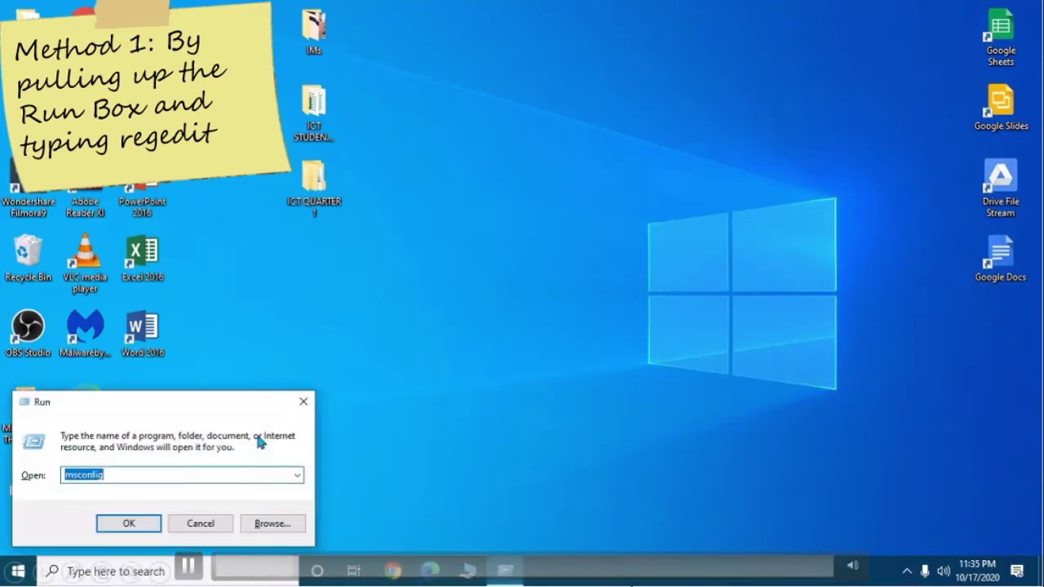
{"action": "type", "text": "regedit"}
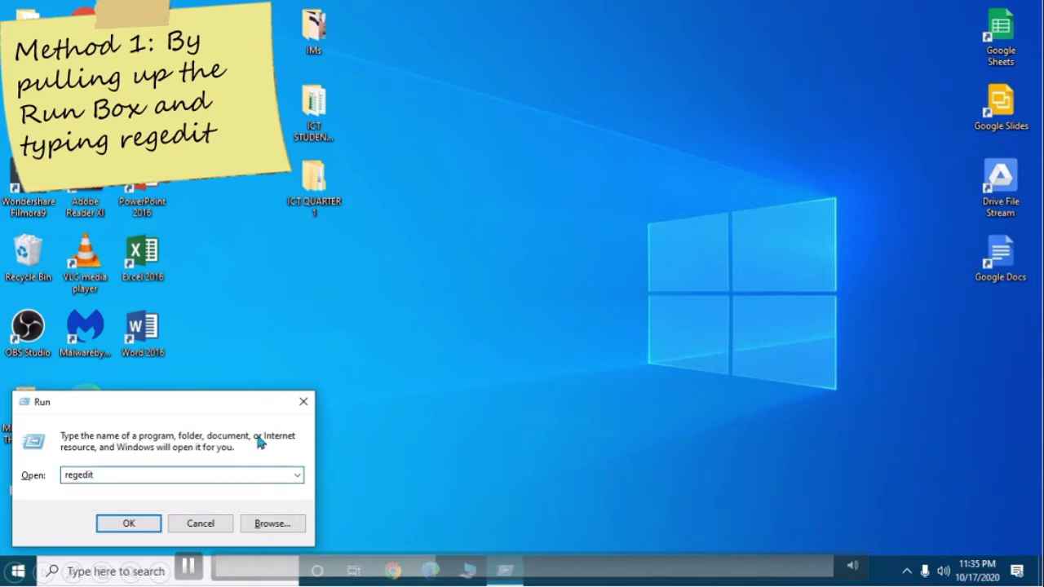
{"action": "left_click", "coordinate": [140, 523]}
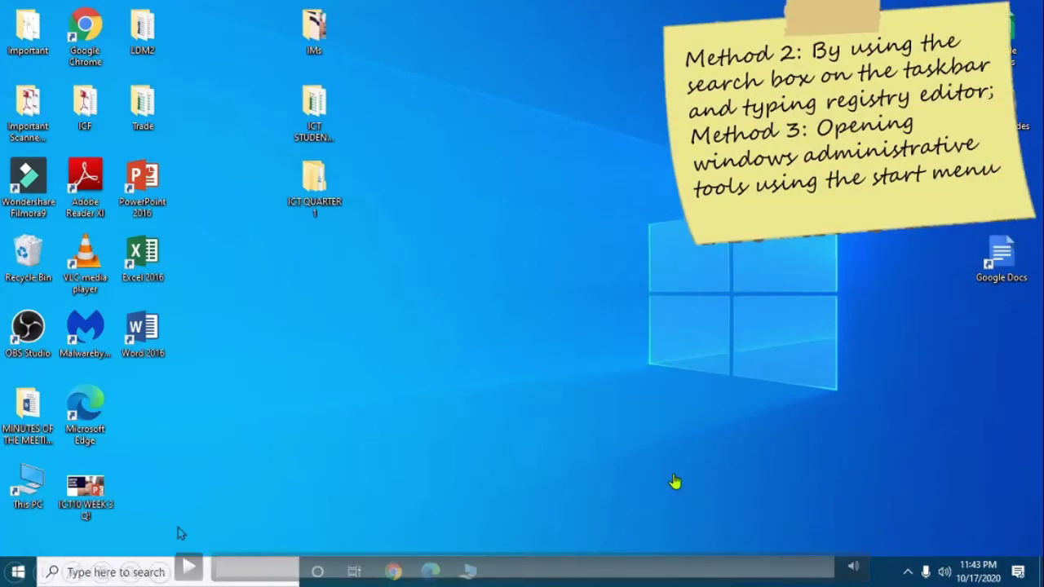
Search Windows for "registry editor", open the Registry Editor app, and close its window
{"action": "left_click", "coordinate": [152, 571]}
{"action": "type", "text": "reg"}
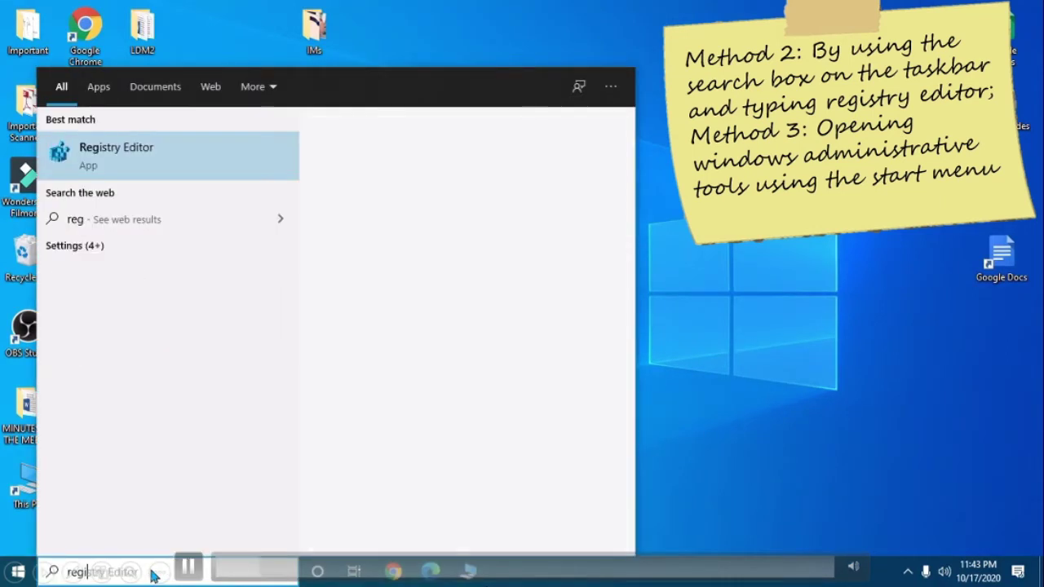
{"action": "type", "text": "istry edi"}
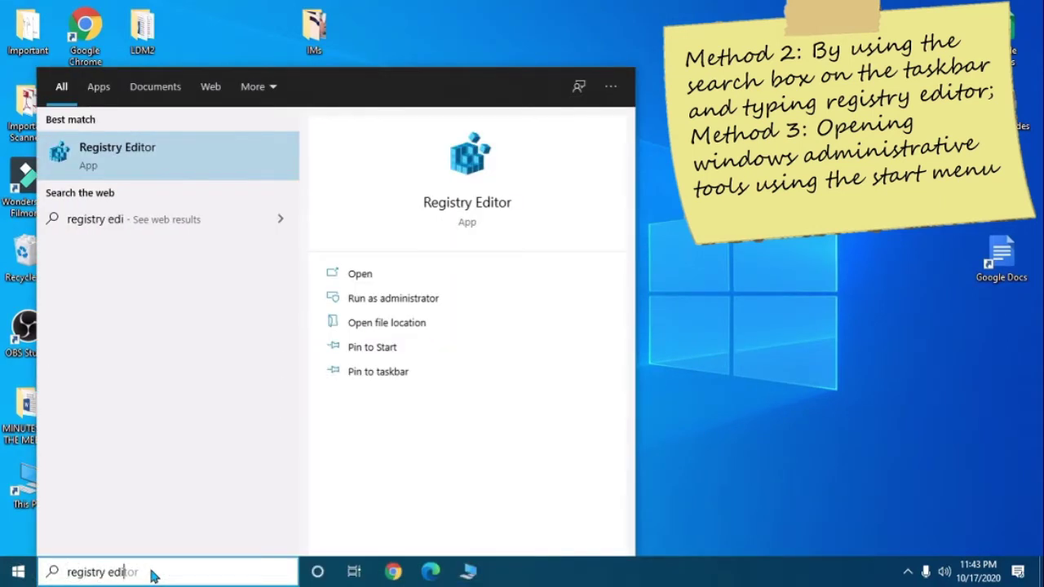
{"action": "type", "text": "tor"}
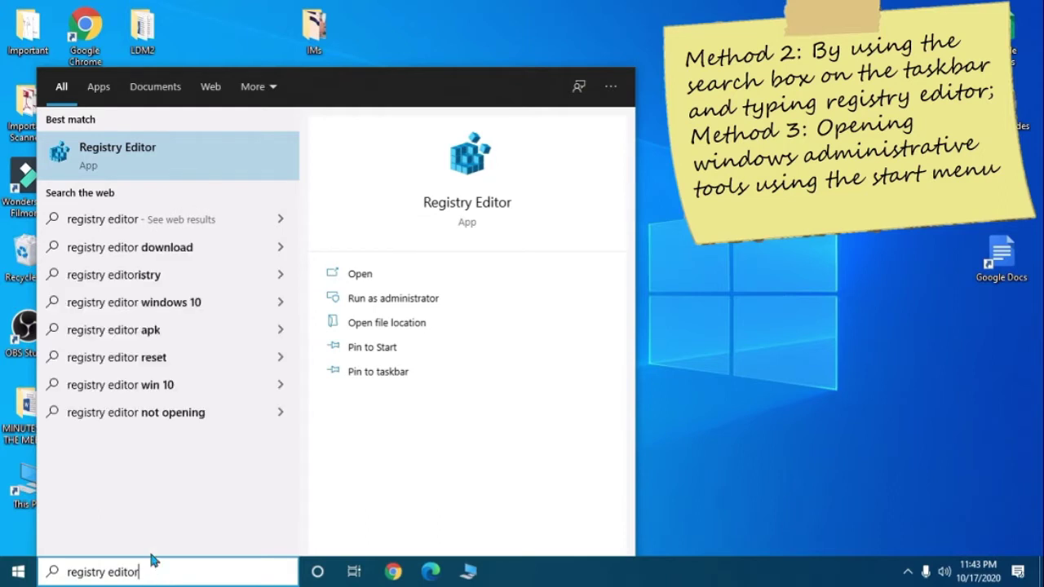
{"action": "left_click", "coordinate": [130, 173]}
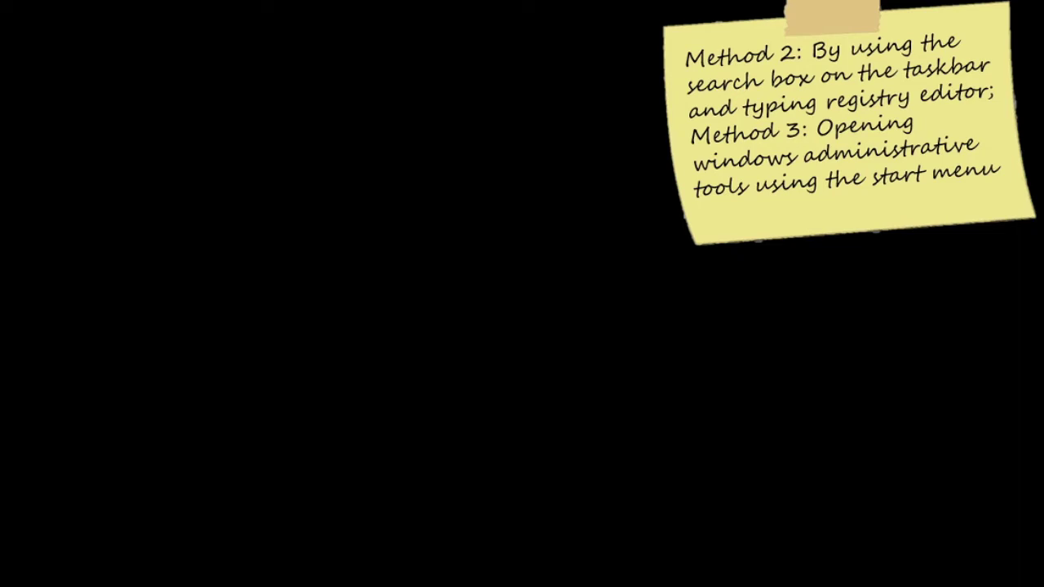
{"action": "left_click", "coordinate": [436, 382]}
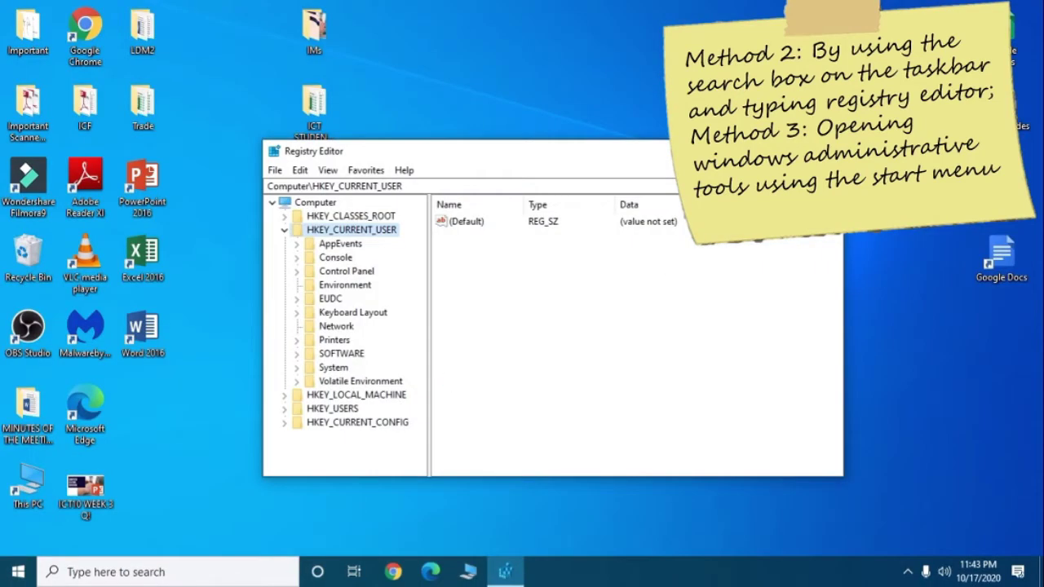
{"action": "key", "text": "alt+F4"}
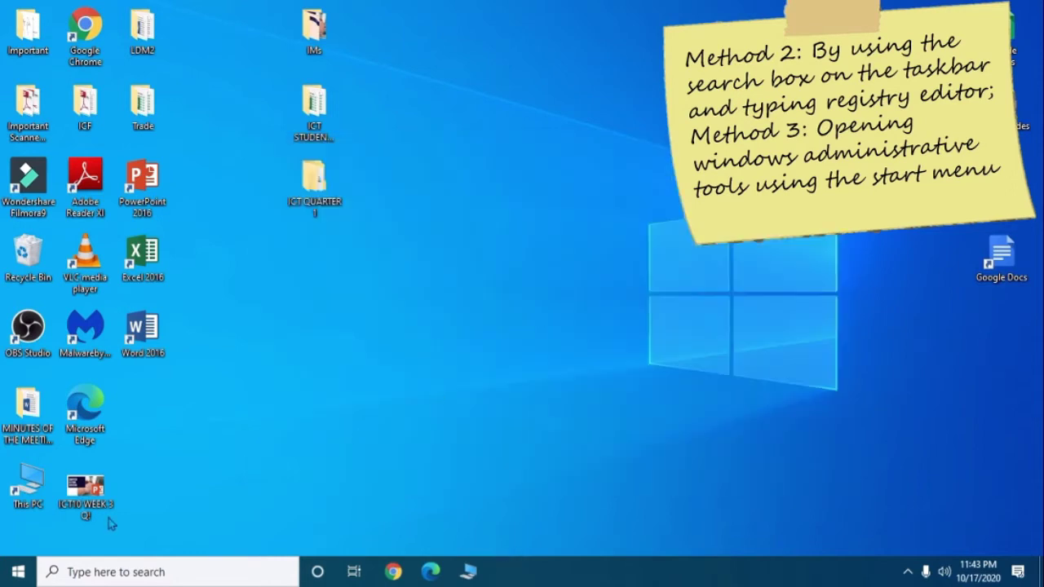
Open Registry Editor from the Windows Administrative Tools folder in the installed apps list
{"action": "left_click", "coordinate": [18, 572]}
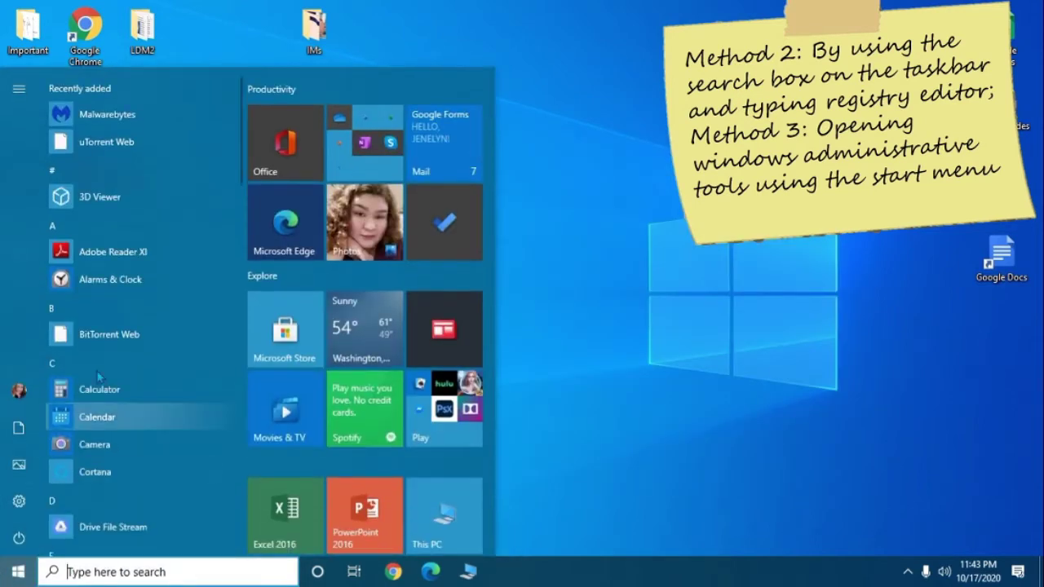
{"action": "scroll", "coordinate": [97, 375], "scroll_direction": "down", "scroll_amount": 7}
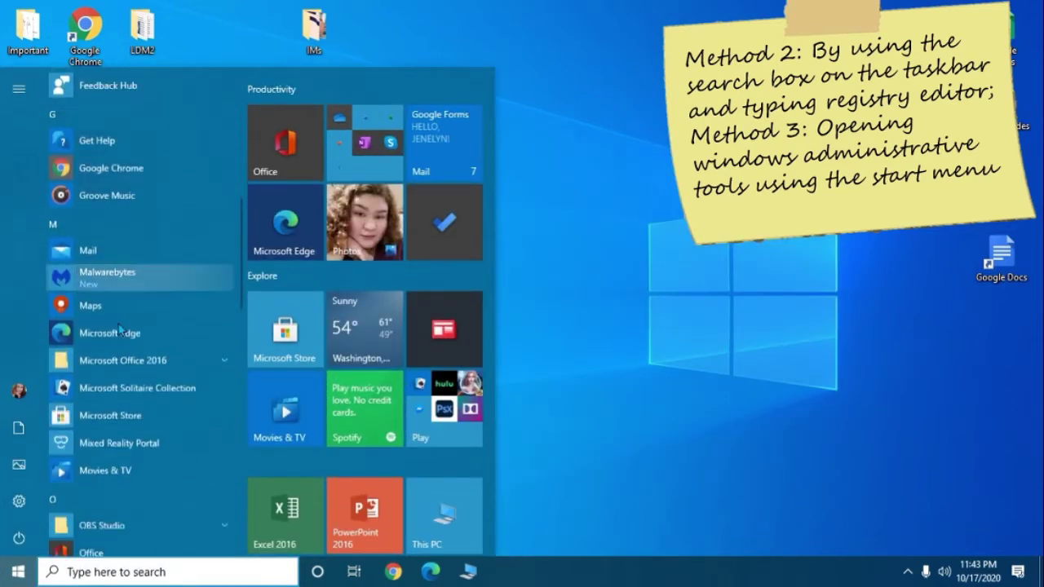
{"action": "scroll", "coordinate": [119, 329], "scroll_direction": "down", "scroll_amount": 5}
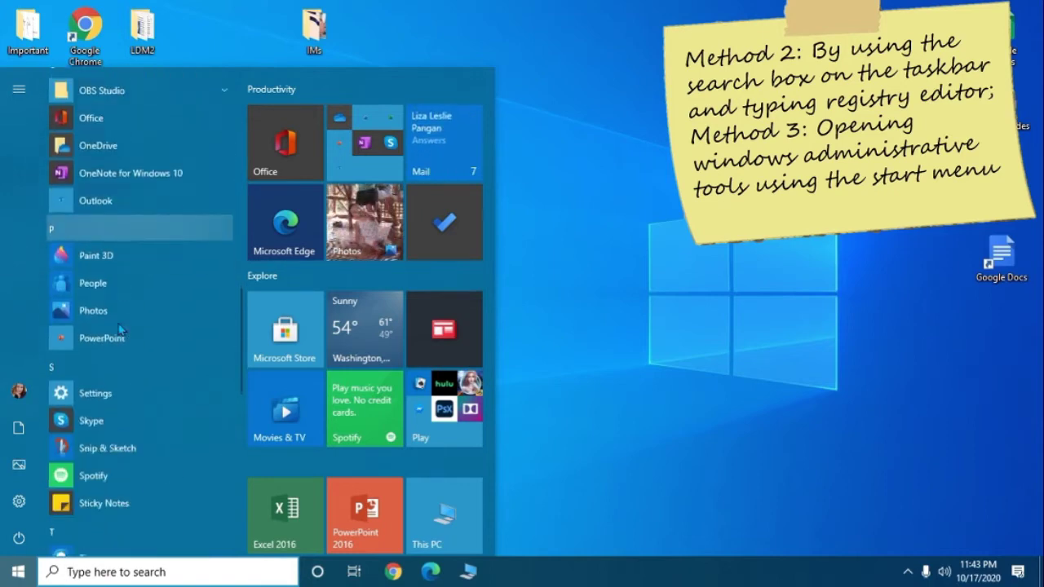
{"action": "scroll", "coordinate": [119, 330], "scroll_direction": "down", "scroll_amount": 5}
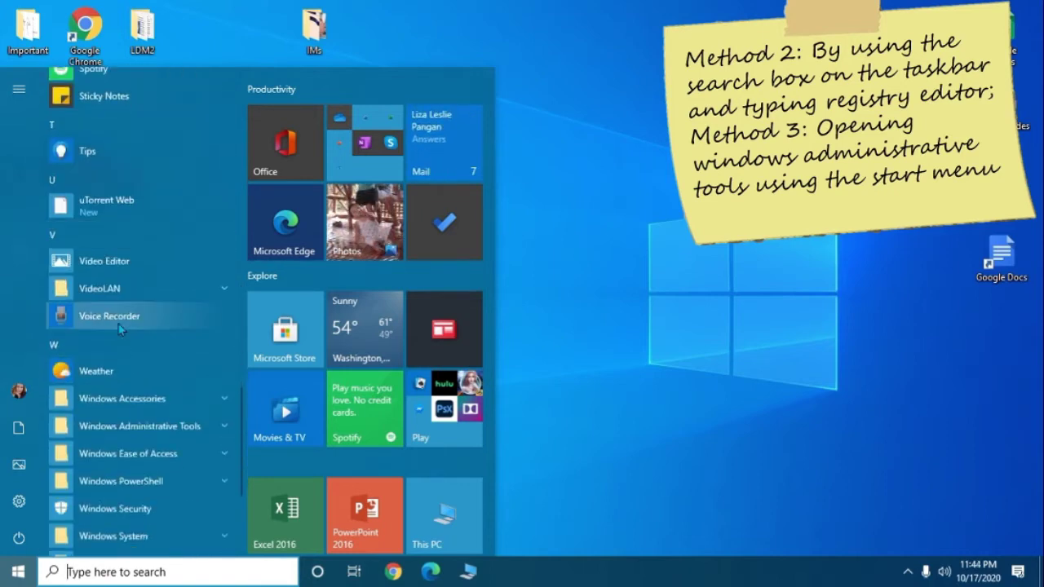
{"action": "scroll", "coordinate": [119, 329], "scroll_direction": "down", "scroll_amount": 3}
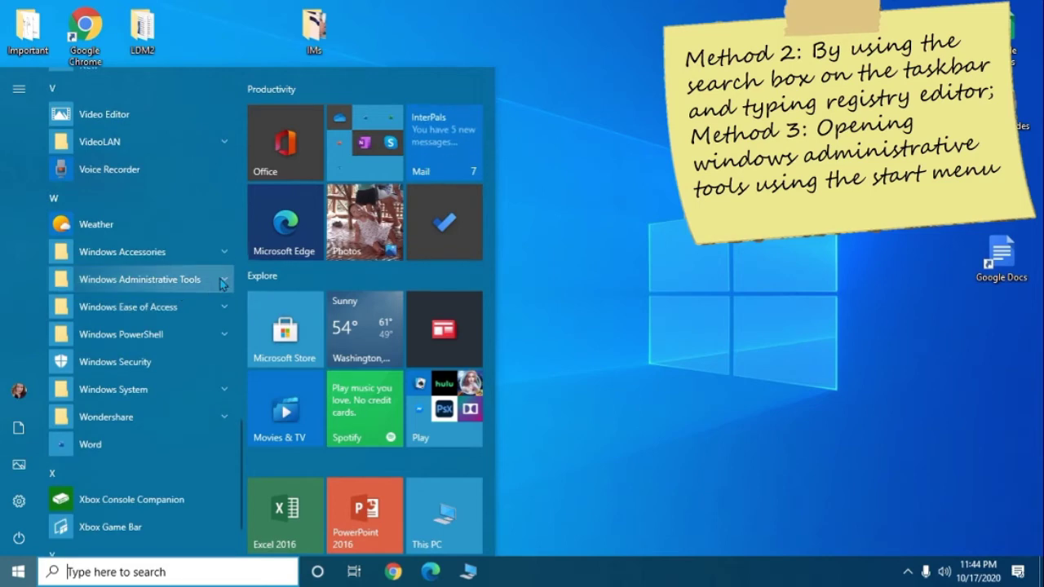
{"action": "left_click", "coordinate": [220, 281]}
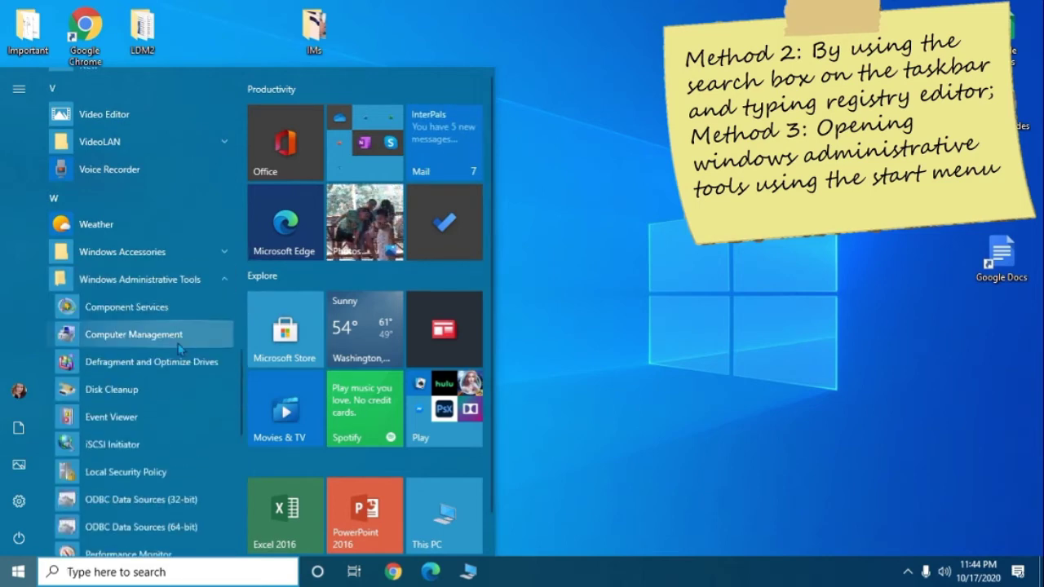
{"action": "scroll", "coordinate": [178, 349], "scroll_direction": "down", "scroll_amount": 3}
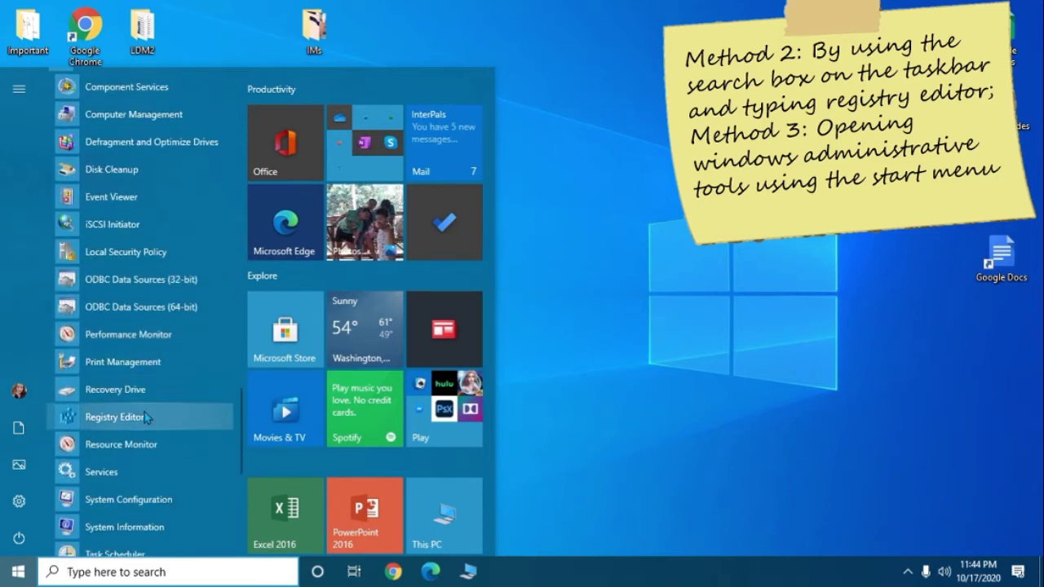
{"action": "left_click", "coordinate": [145, 417]}
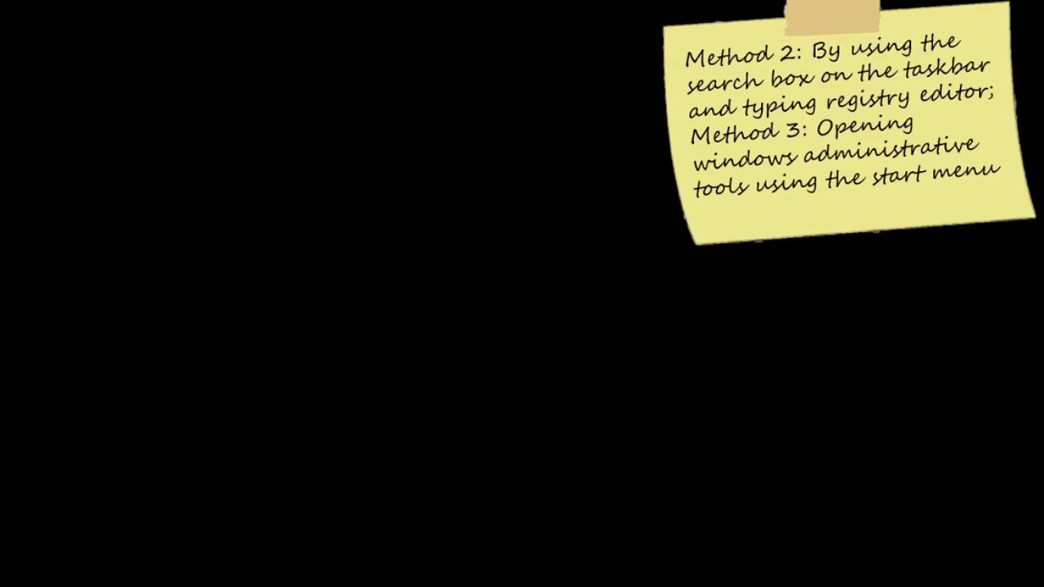
Collapse the HKEY_CLASSES_ROOT branch in the Registry Editor tree
{"action": "left_click", "coordinate": [389, 389]}
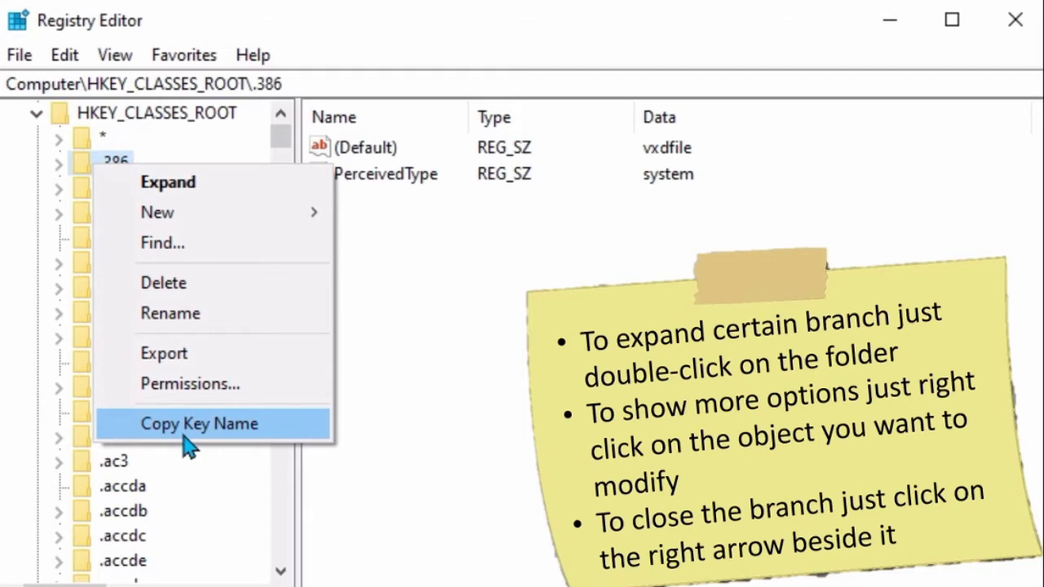
{"action": "left_click", "coordinate": [37, 118]}
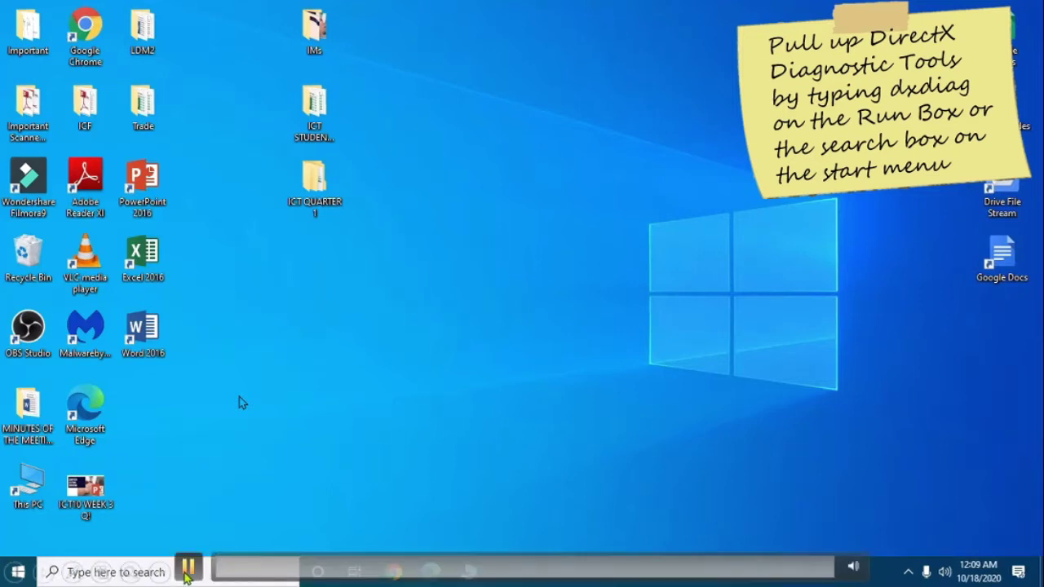
Run "dxdiag" from the Run command box to view the DirectX Diagnostic Tool, and close its window
{"action": "key", "text": "super+r"}
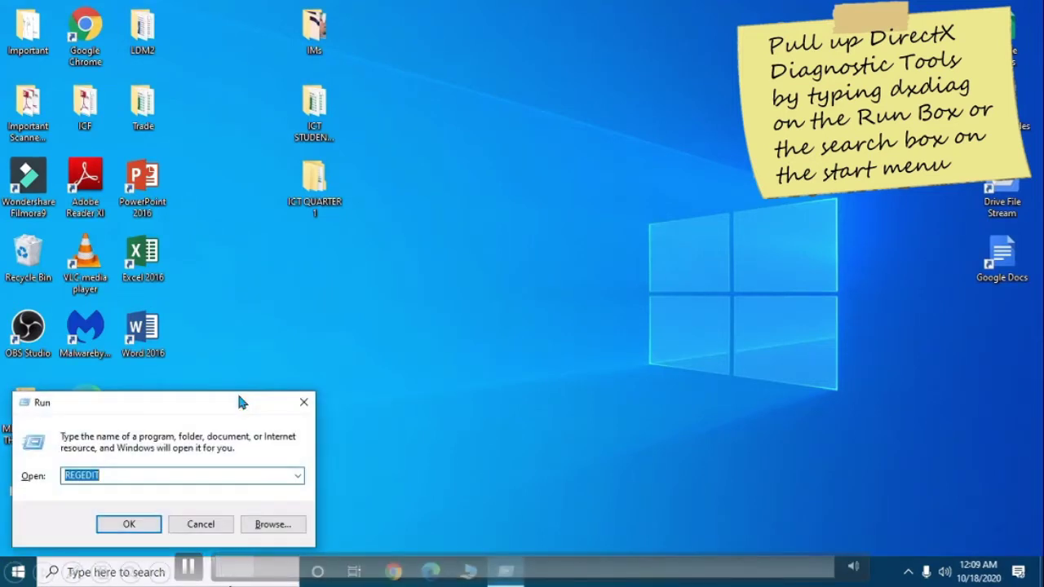
{"action": "type", "text": "dxdia"}
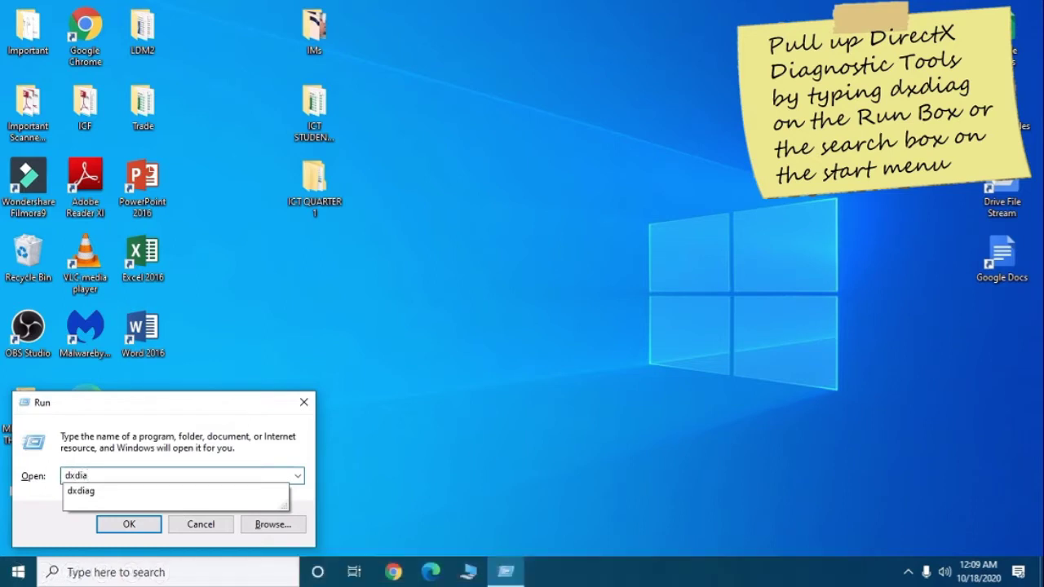
{"action": "type", "text": "g"}
{"action": "key", "text": "Return"}
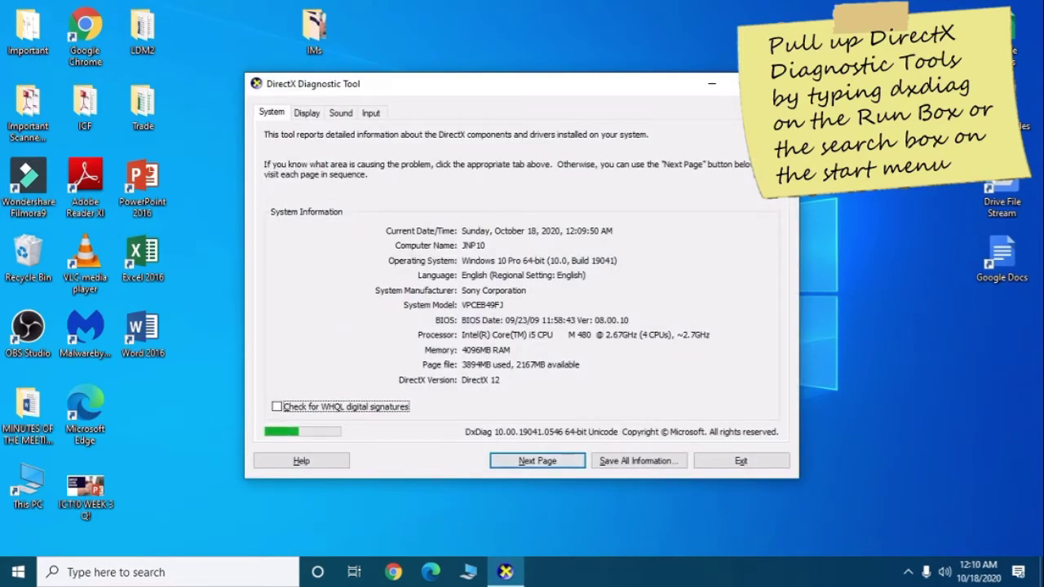
{"action": "key", "text": "alt+F4"}
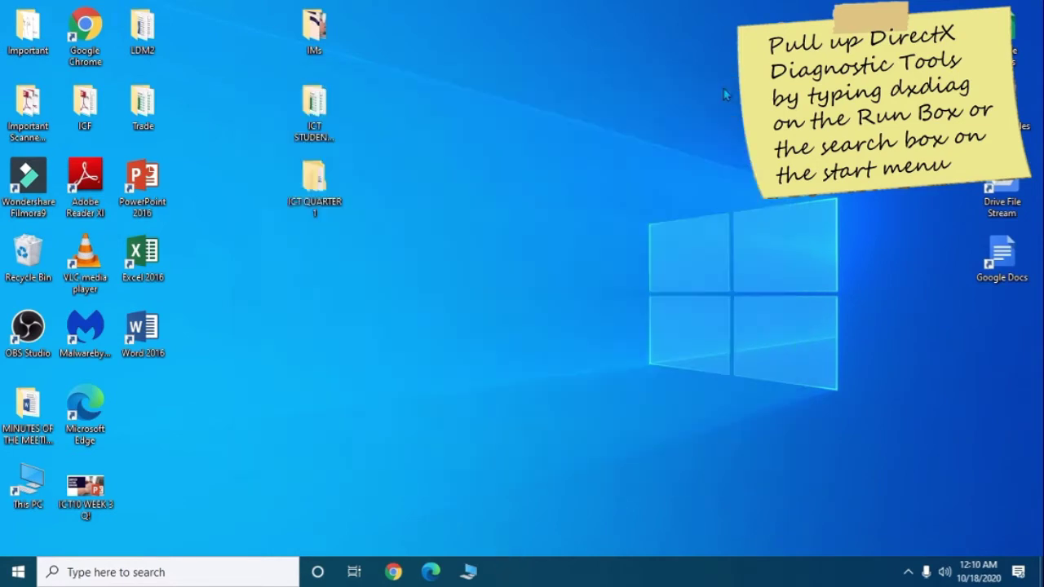
Search Windows for "dxdiag" and open the matching run command
{"action": "left_click", "coordinate": [157, 573]}
{"action": "type", "text": "d"}
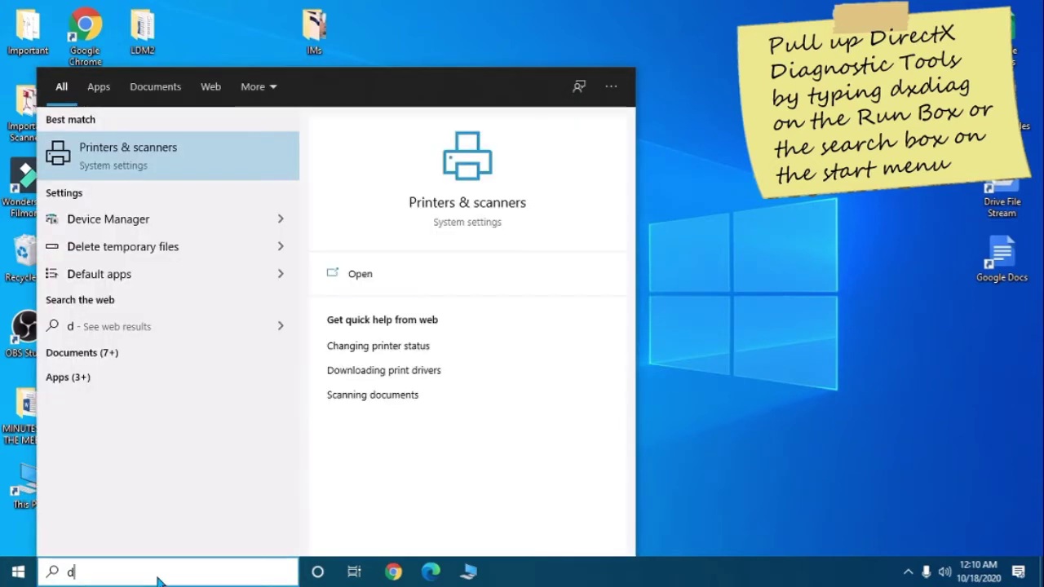
{"action": "type", "text": "xdiag"}
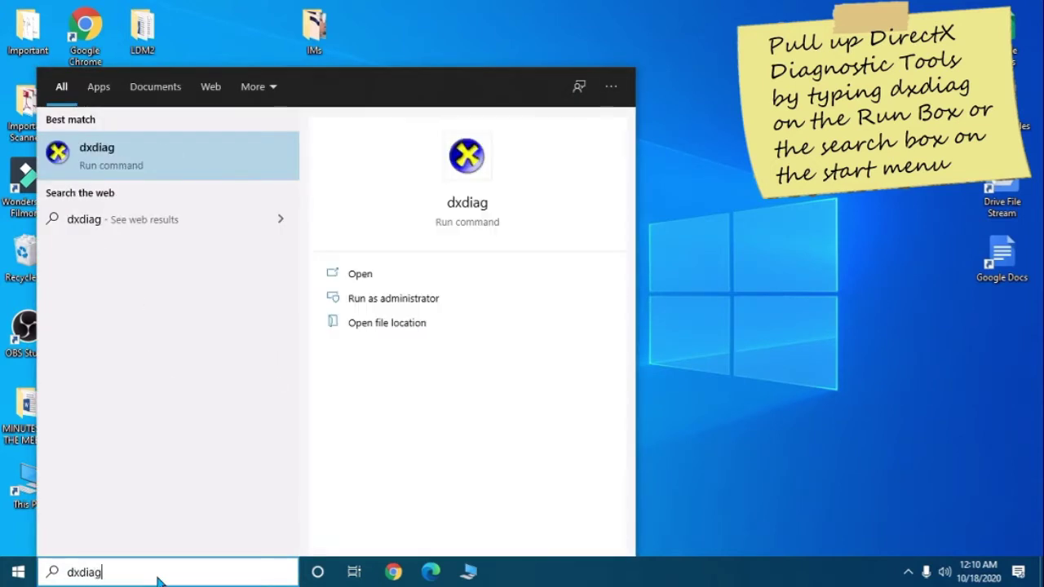
{"action": "left_click", "coordinate": [169, 170]}
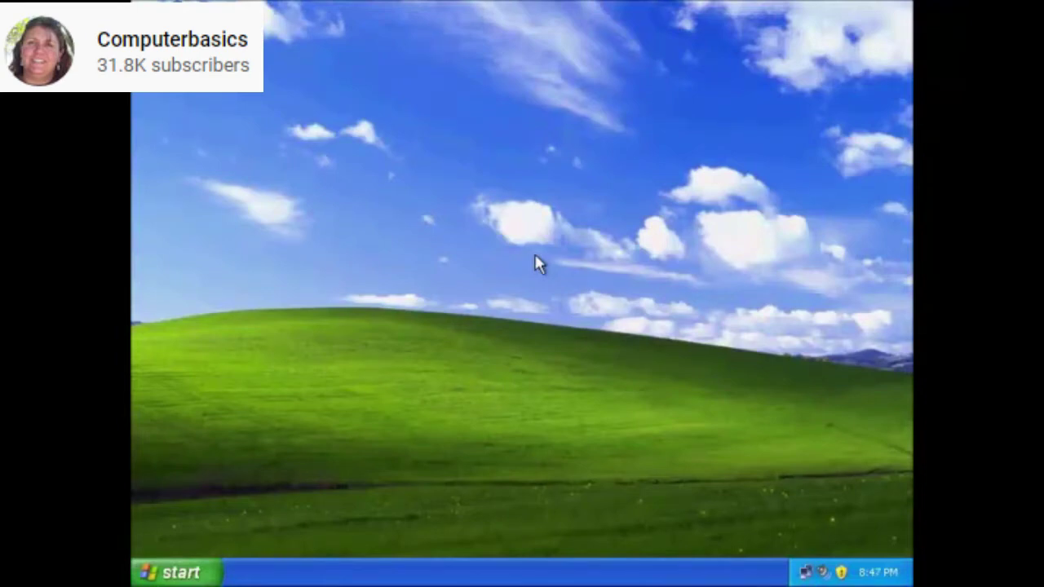
Create a new text document named "My File" in My Documents and open it in Notepad
{"action": "left_click", "coordinate": [198, 576]}
{"action": "left_click", "coordinate": [419, 181]}
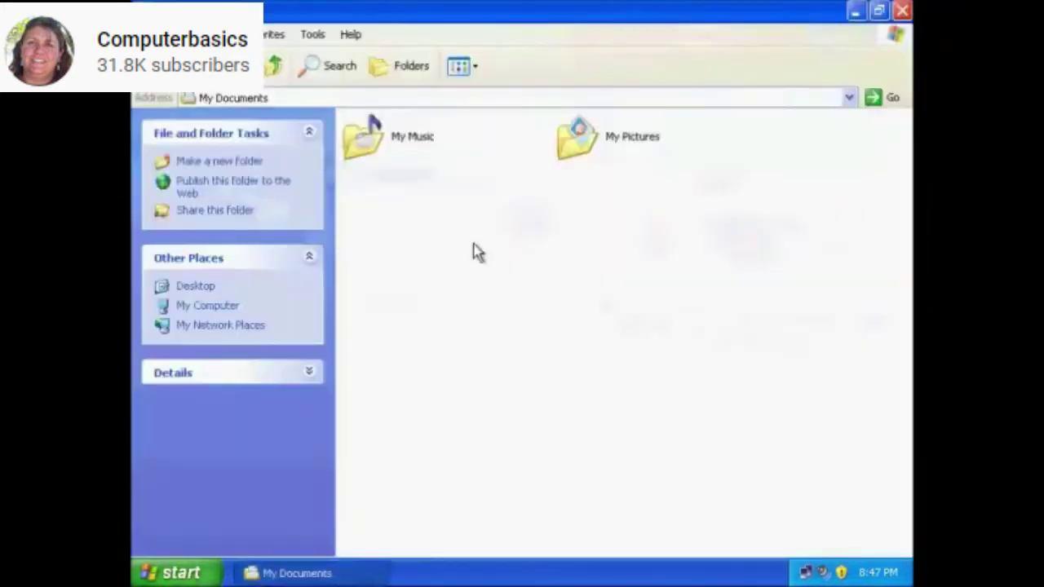
{"action": "right_click", "coordinate": [438, 295]}
{"action": "mouse_move", "coordinate": [526, 415]}
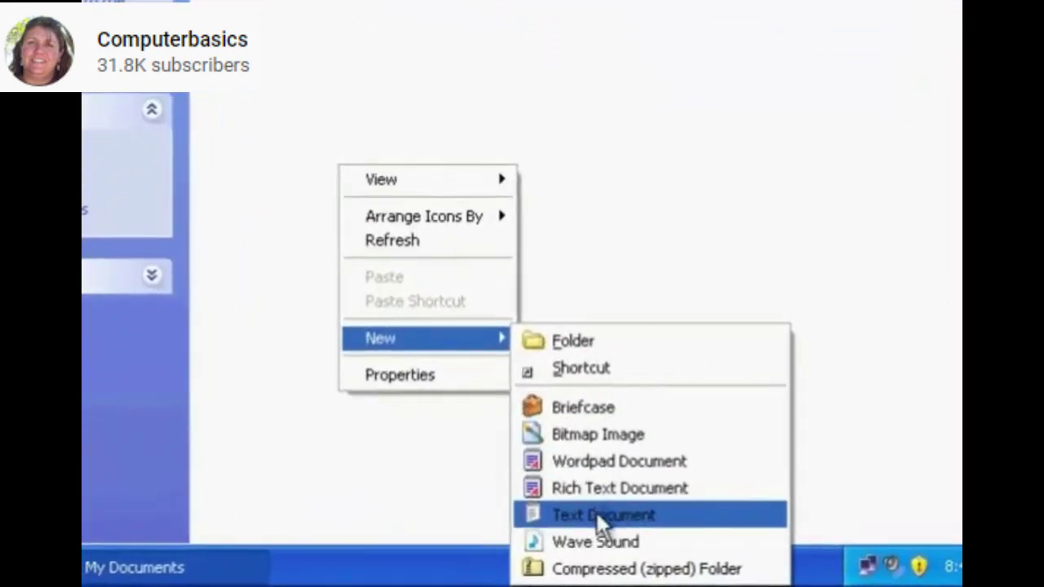
{"action": "left_click", "coordinate": [602, 514]}
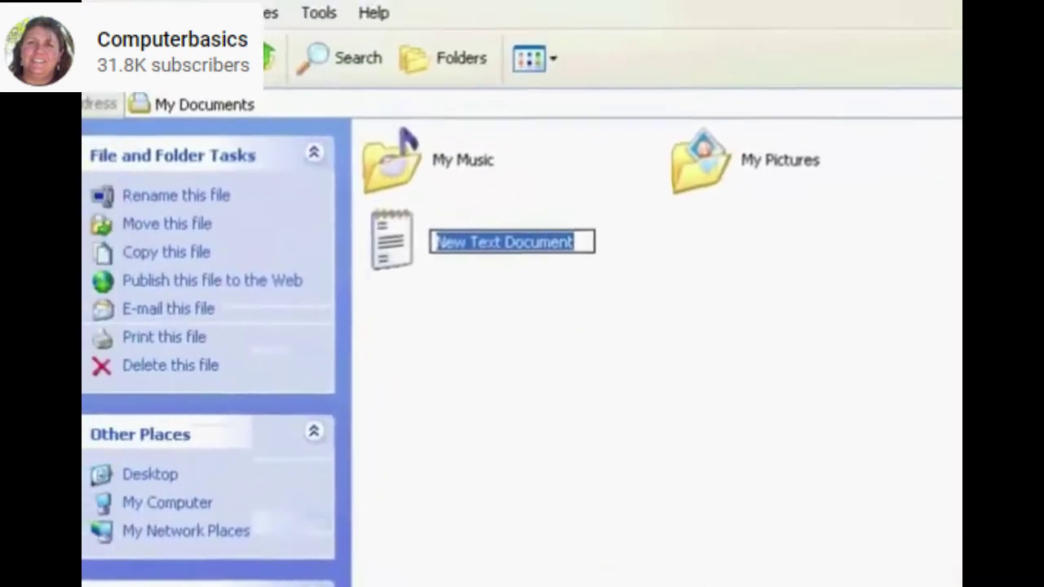
{"action": "type", "text": "My File"}
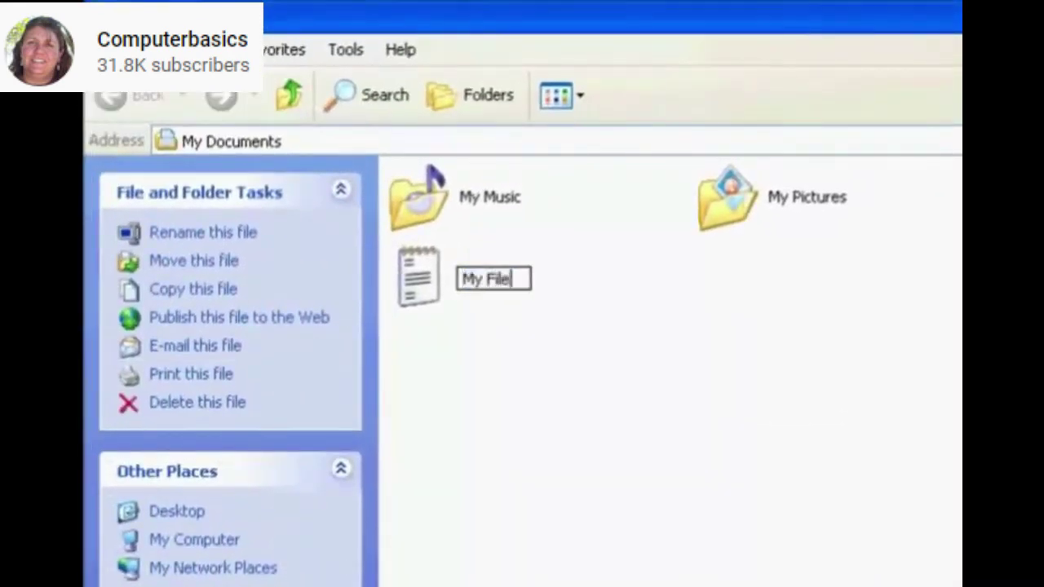
{"action": "key", "text": "Return"}
{"action": "key", "text": "Return"}
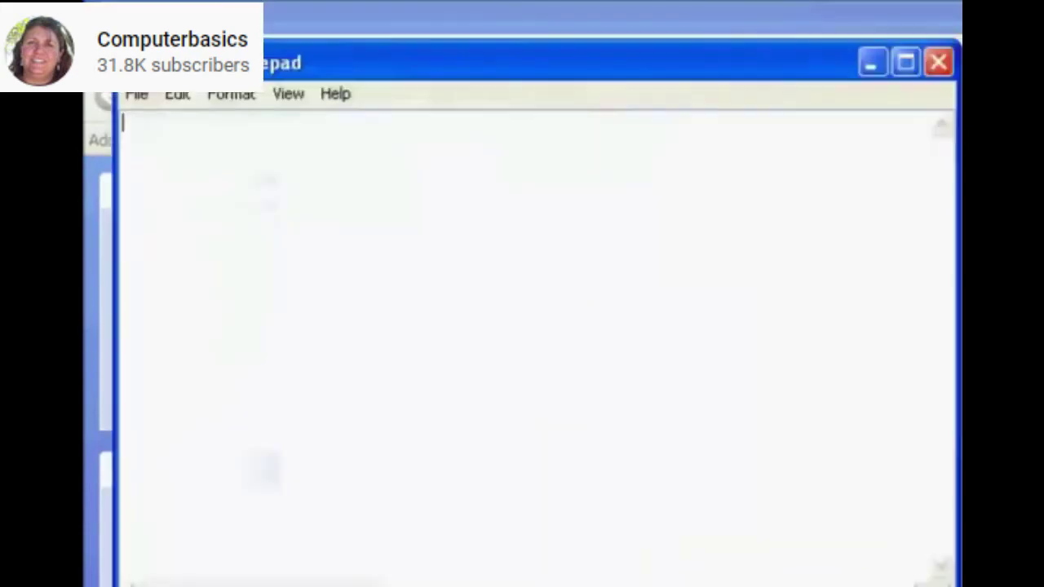
Write "This is my Text File" in the document, save it and close Notepad
{"action": "type", "text": "This"}
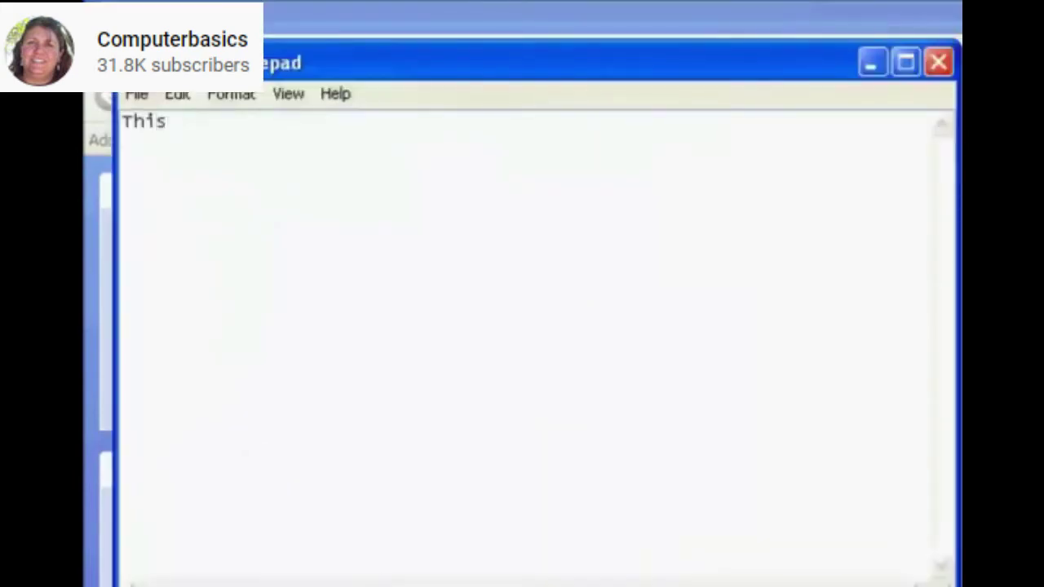
{"action": "type", "text": " is my"}
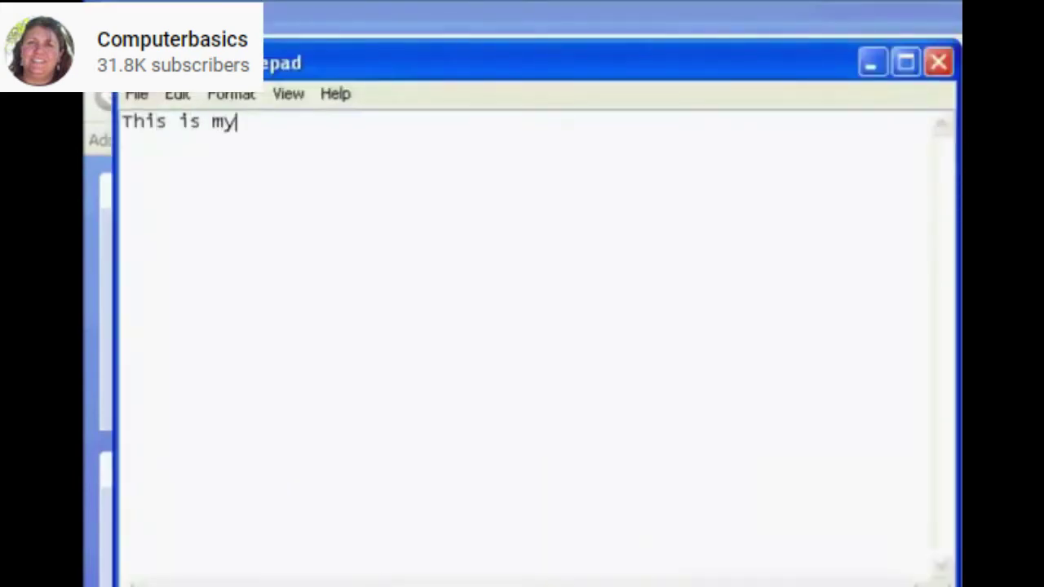
{"action": "type", "text": " Text File"}
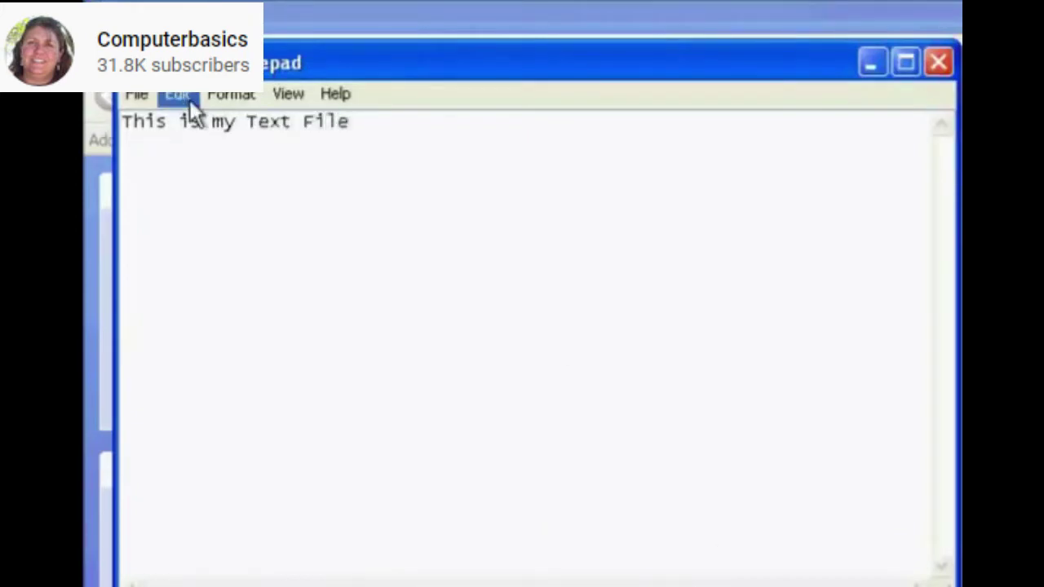
{"action": "left_click", "coordinate": [147, 96]}
{"action": "left_click", "coordinate": [168, 167]}
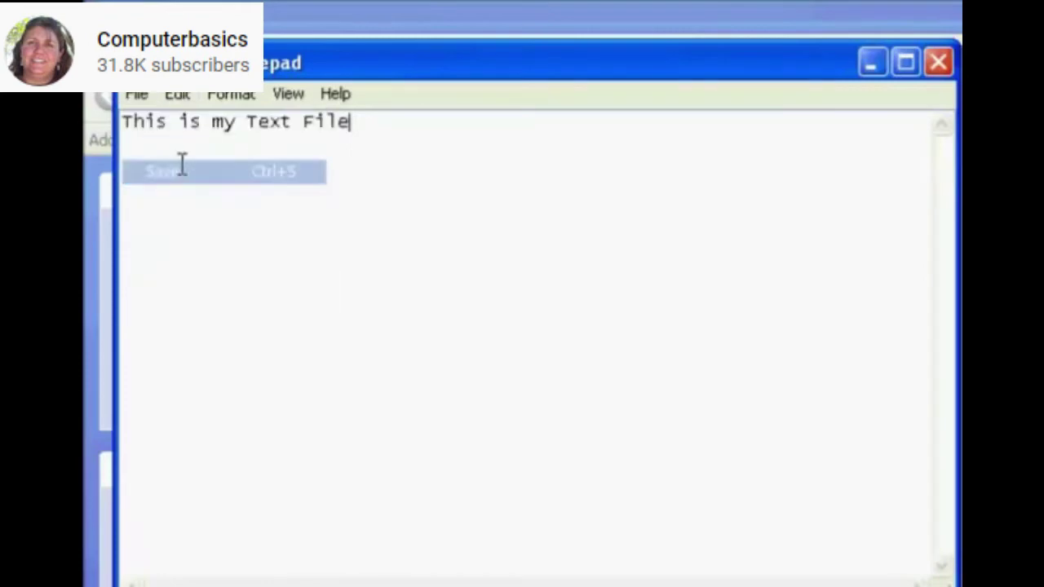
{"action": "left_click", "coordinate": [940, 64]}
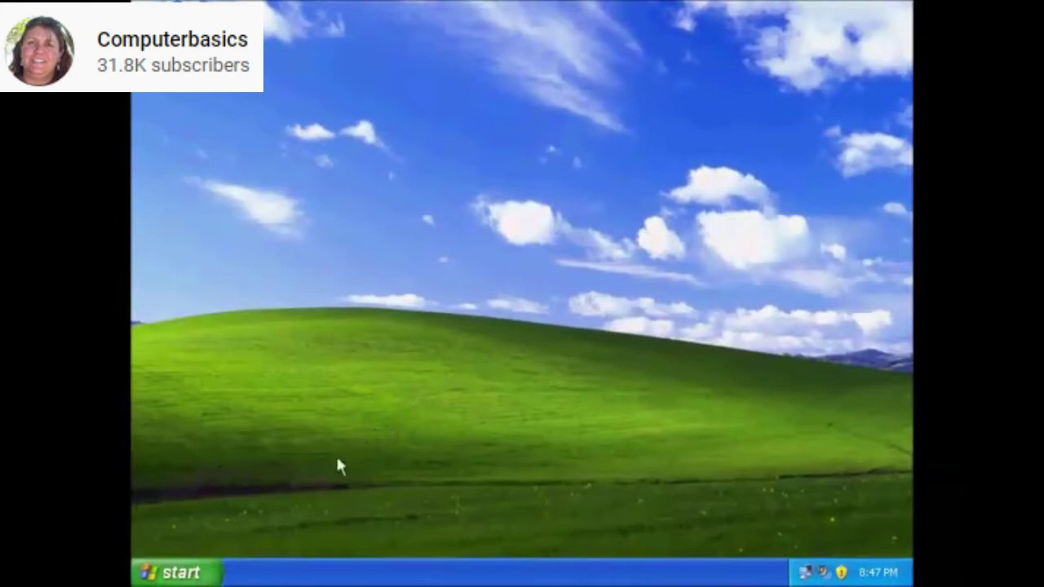
Launch the Backup utility from the System Tools folder under Accessories
{"action": "left_click", "coordinate": [193, 573]}
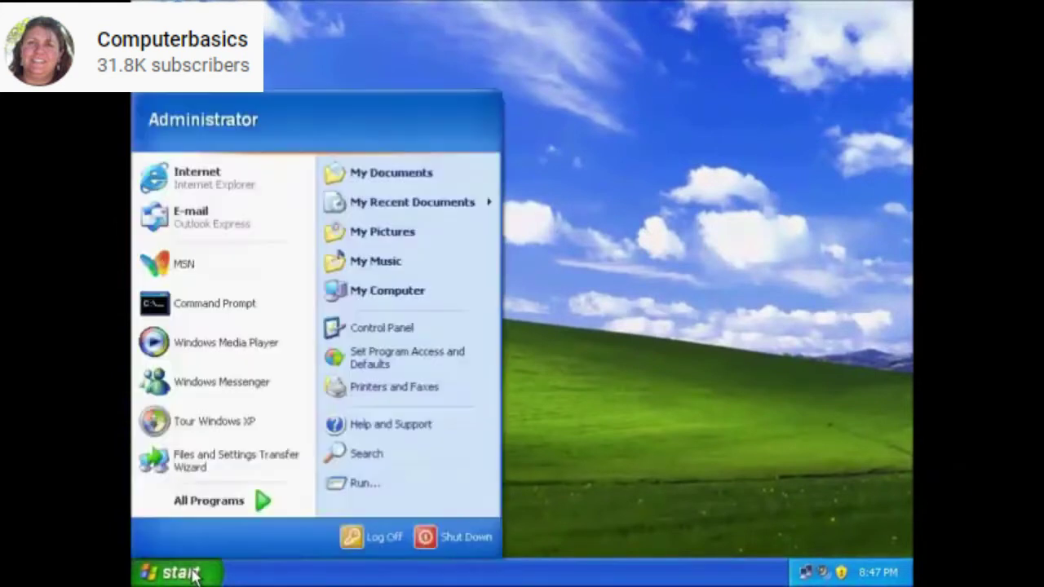
{"action": "left_click", "coordinate": [225, 495]}
{"action": "mouse_move", "coordinate": [408, 313]}
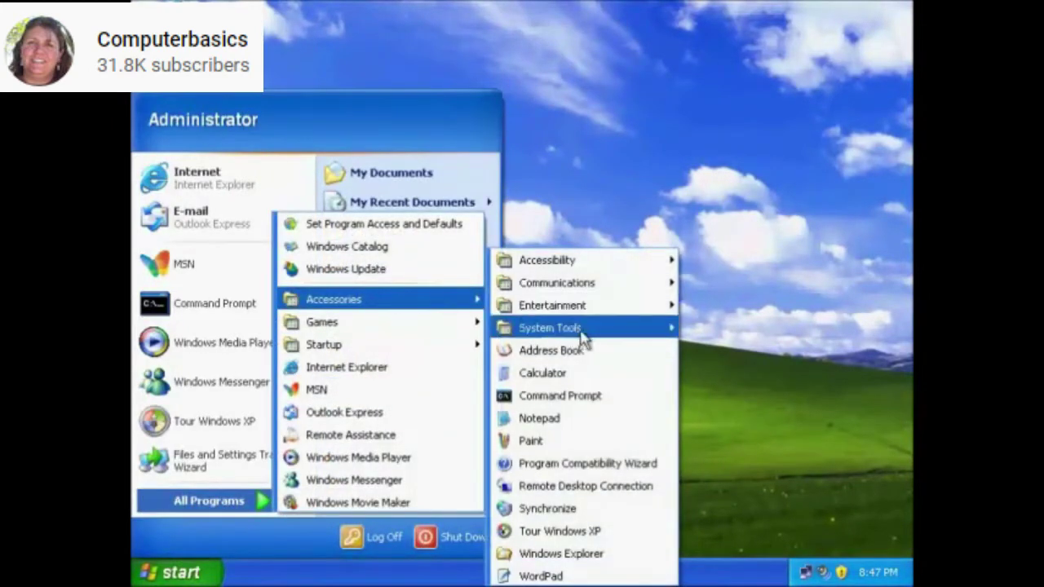
{"action": "mouse_move", "coordinate": [587, 338]}
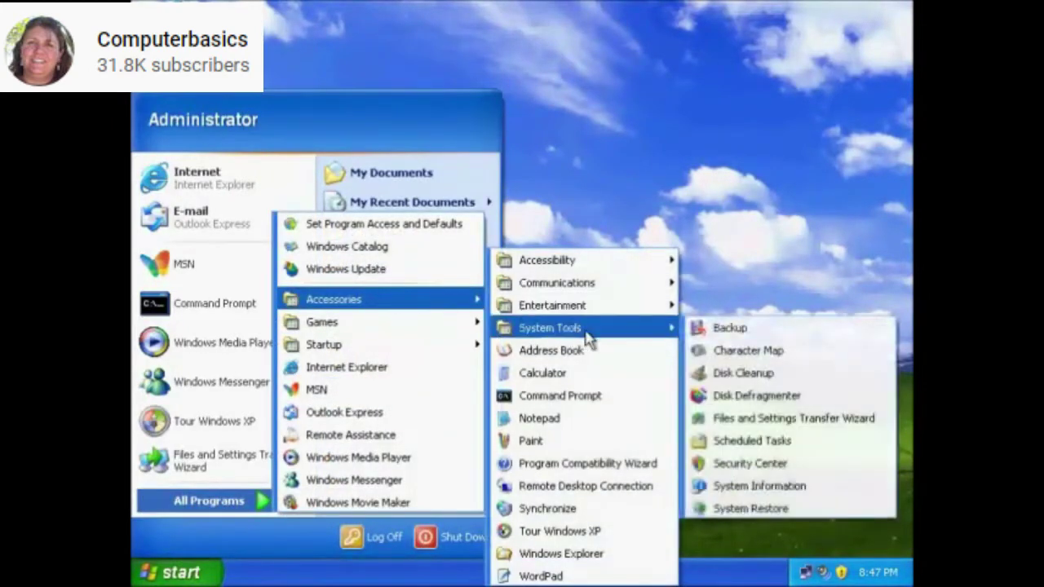
{"action": "left_click", "coordinate": [736, 335]}
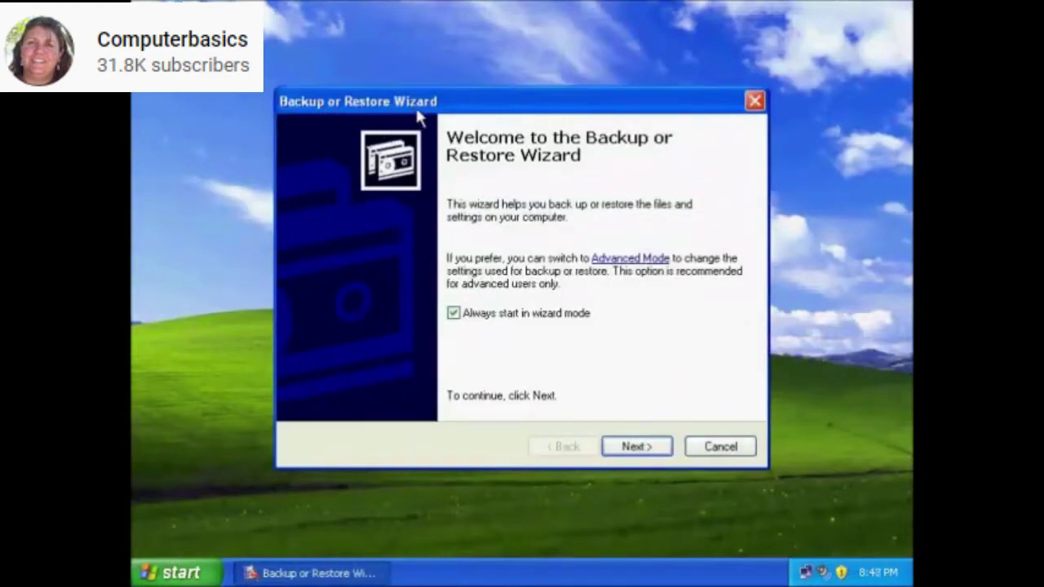
Set the wizard to back up files and settings, with "My documents and settings" as the items to back up
{"action": "left_click", "coordinate": [632, 447]}
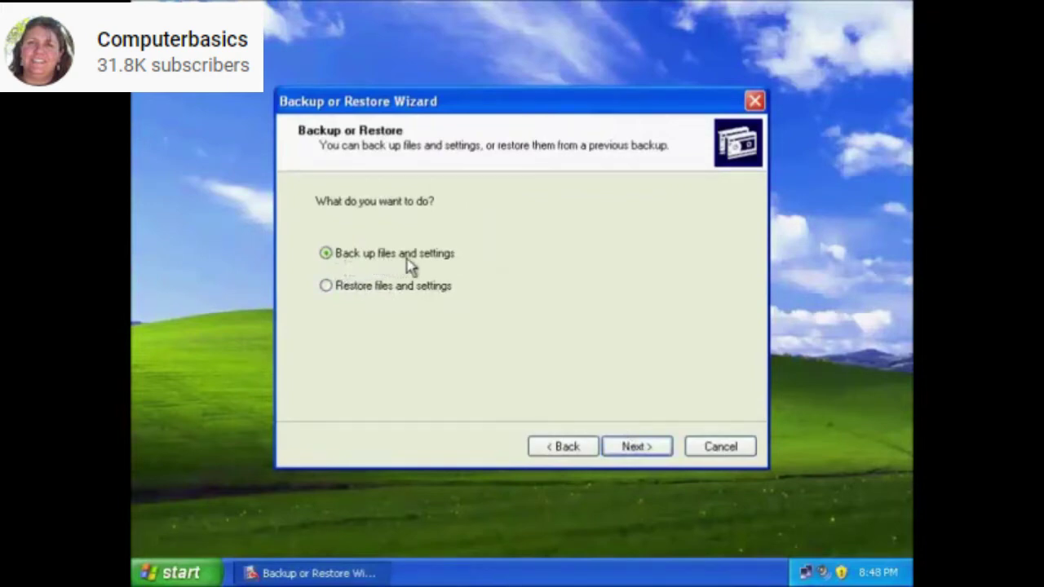
{"action": "left_click", "coordinate": [636, 449]}
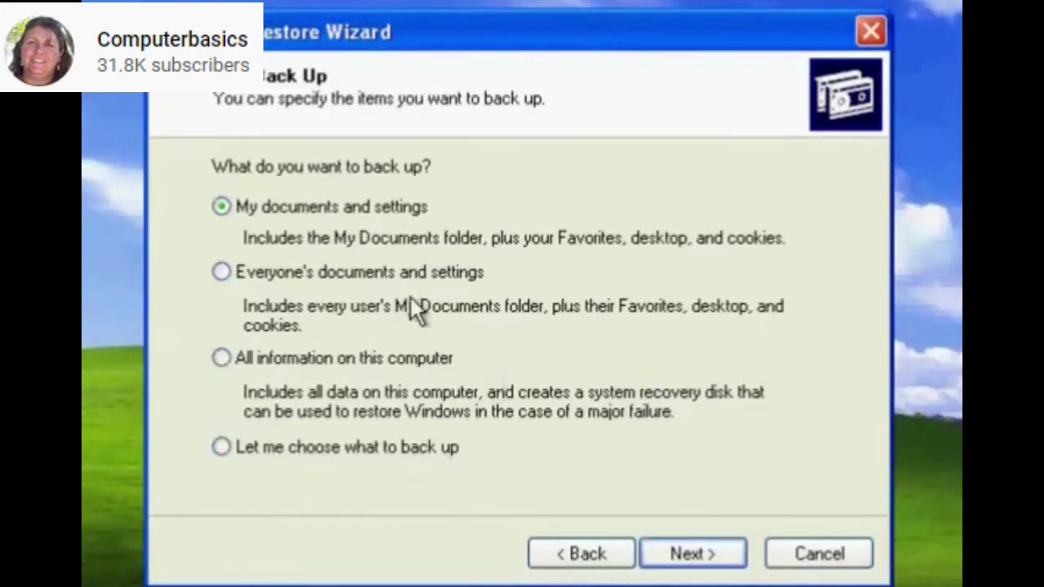
{"action": "left_click", "coordinate": [714, 561]}
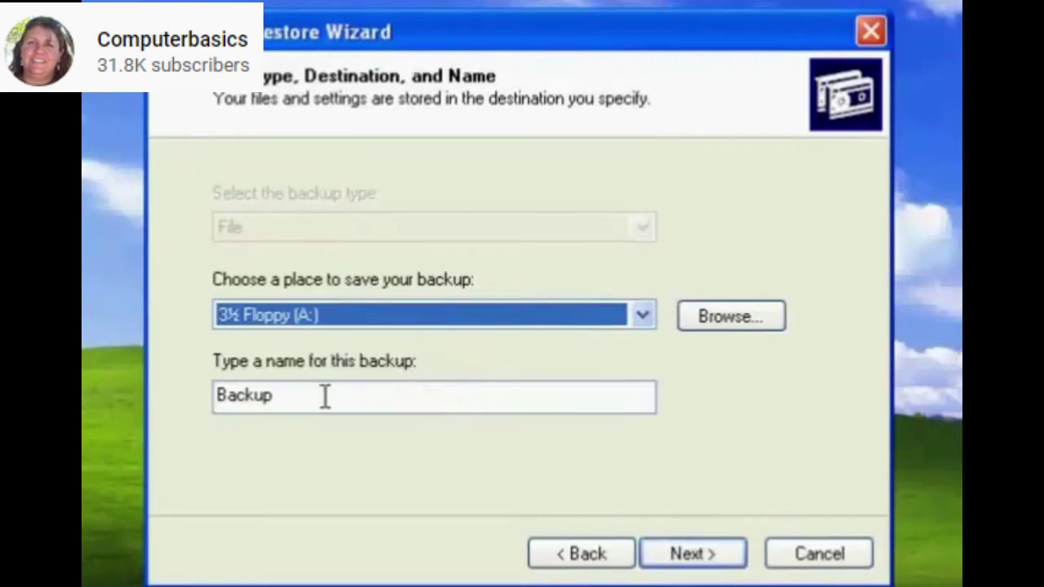
Browse for a save location on Local Disk (D:), dismissing the floppy disk request, and create and open a new folder named "Backup"
{"action": "left_click", "coordinate": [717, 312]}
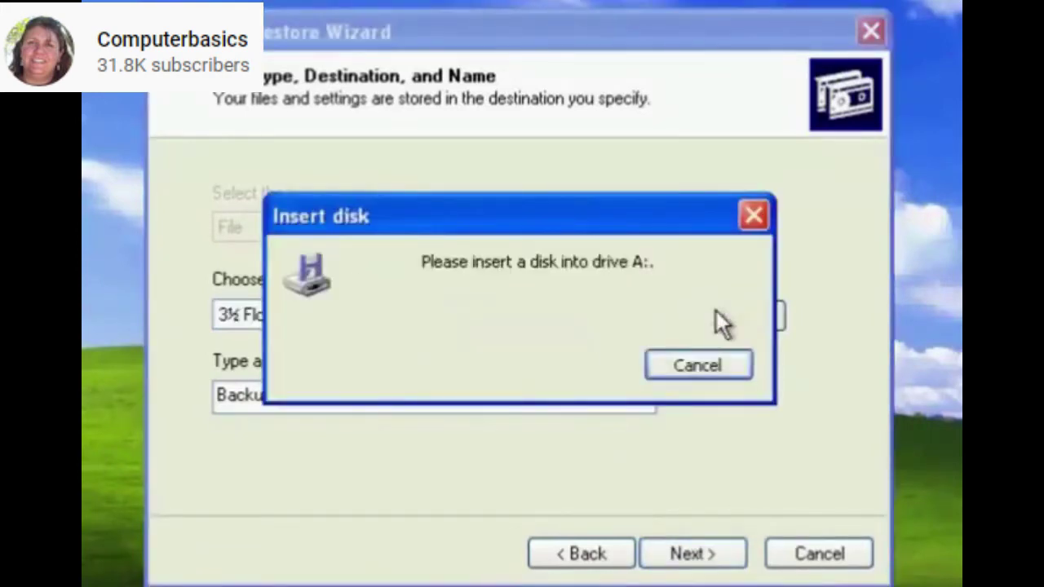
{"action": "left_click", "coordinate": [712, 359]}
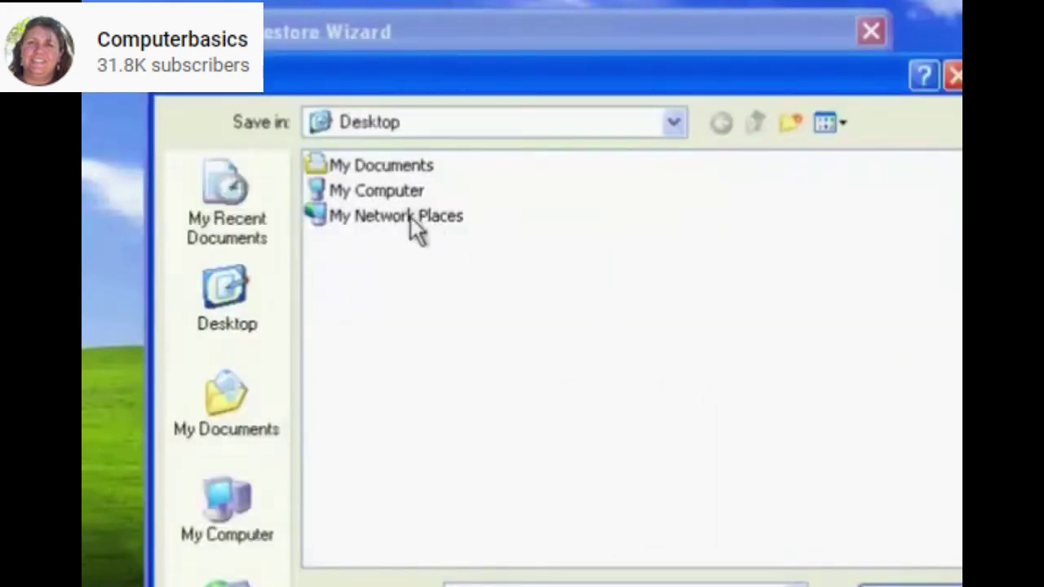
{"action": "double_click", "coordinate": [423, 190]}
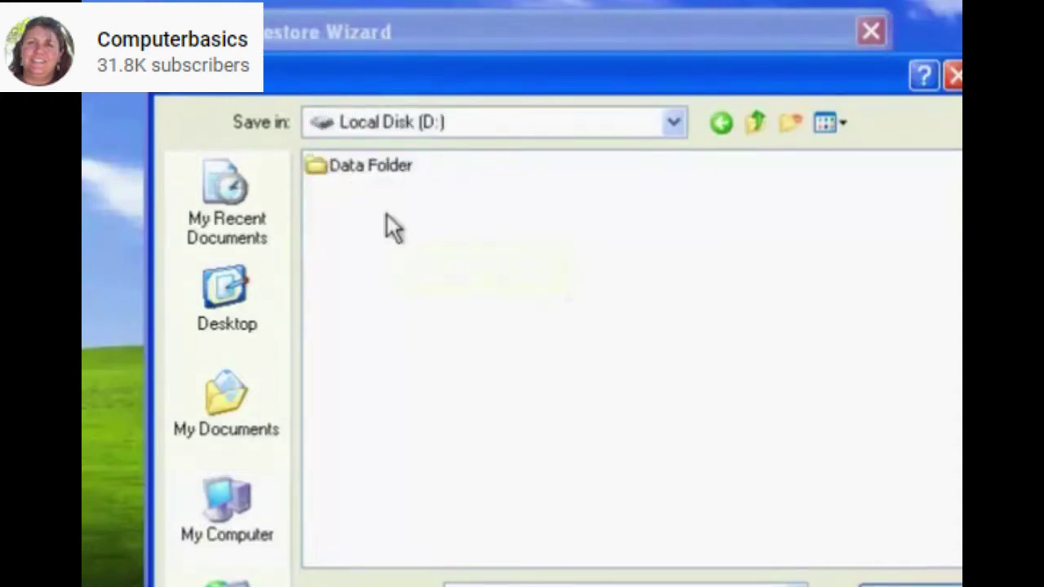
{"action": "left_click", "coordinate": [796, 130]}
{"action": "type", "text": "Ba"}
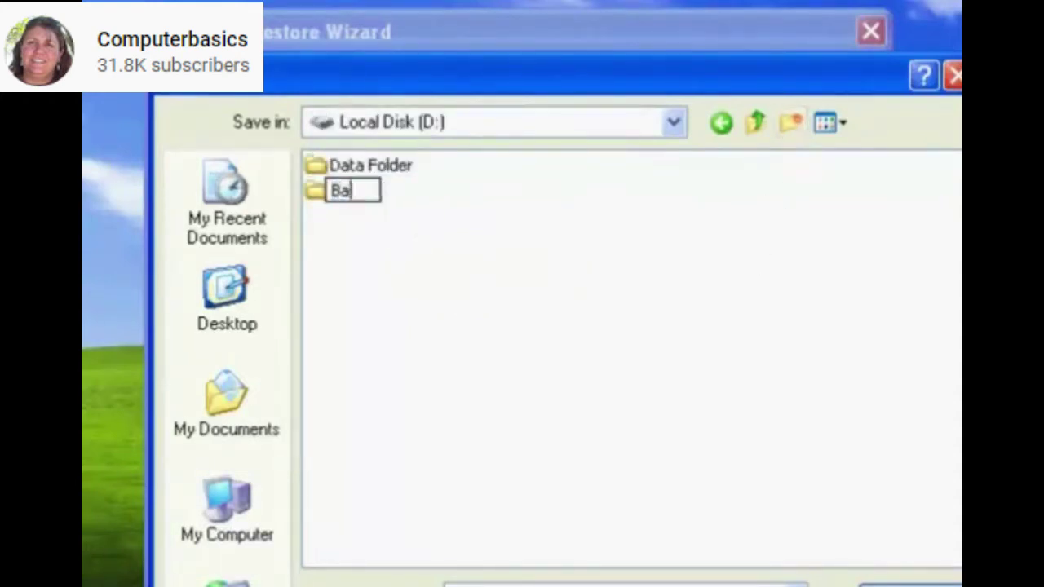
{"action": "type", "text": "ckup"}
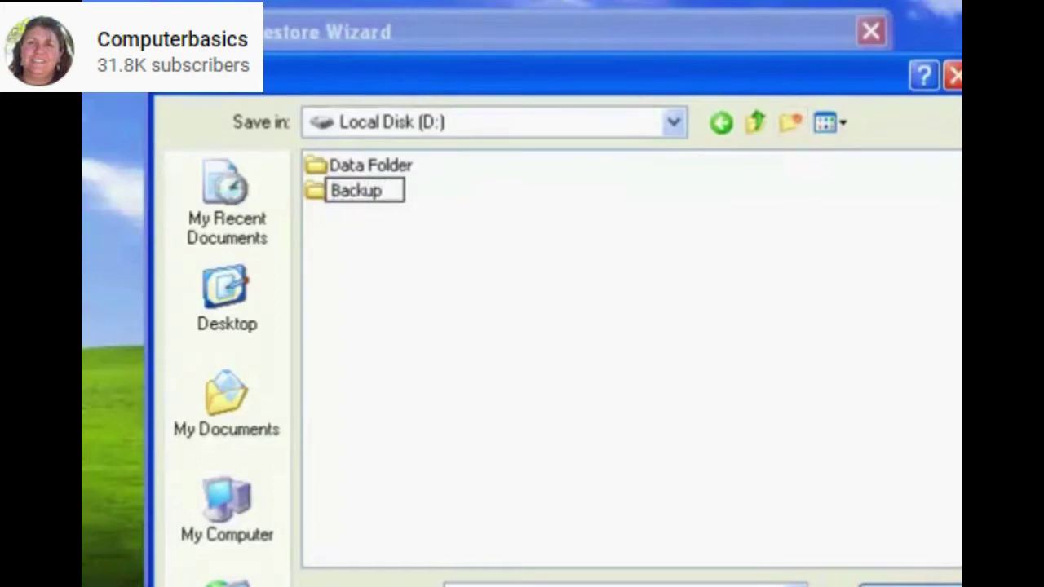
{"action": "key", "text": "Return"}
{"action": "key", "text": "Return"}
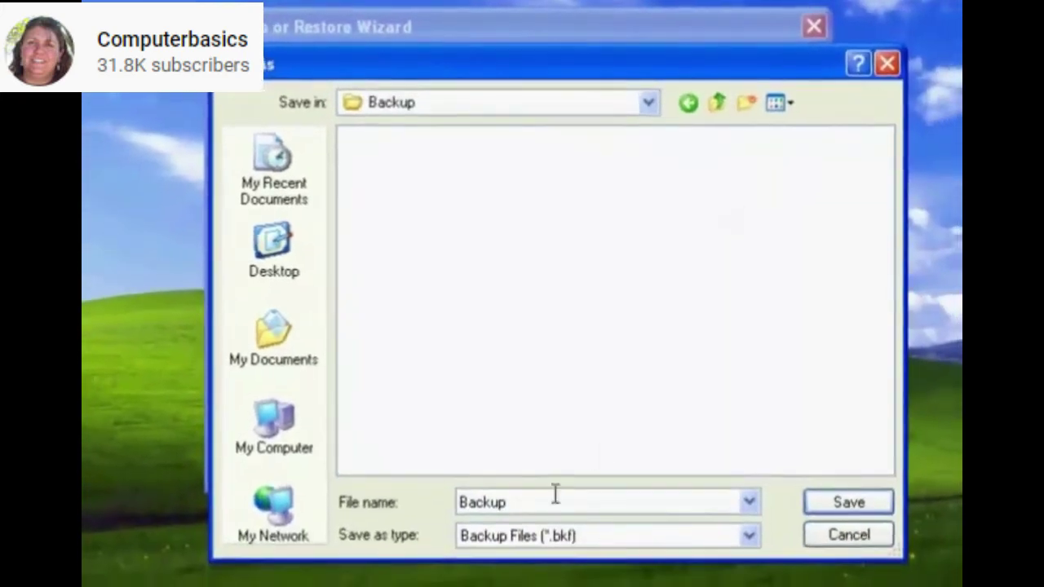
Set the backup file name to "Jan2012"
{"action": "double_click", "coordinate": [525, 503]}
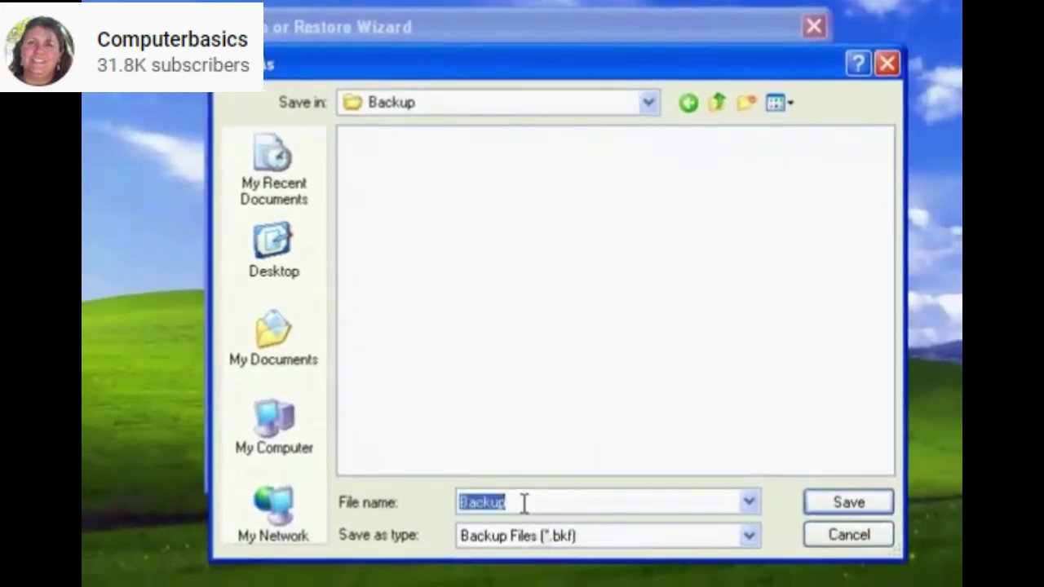
{"action": "type", "text": "Jan"}
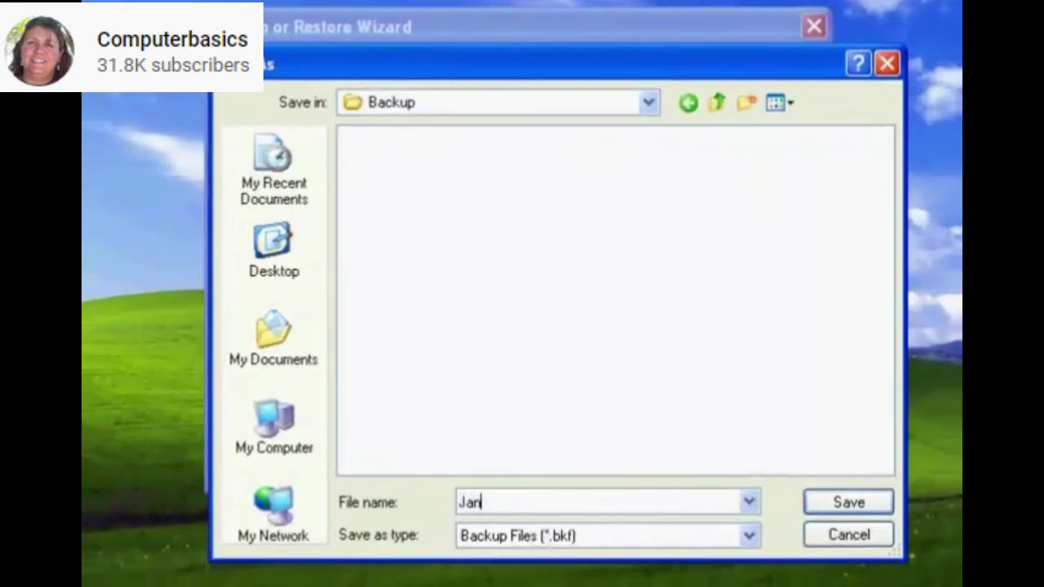
{"action": "type", "text": "2012"}
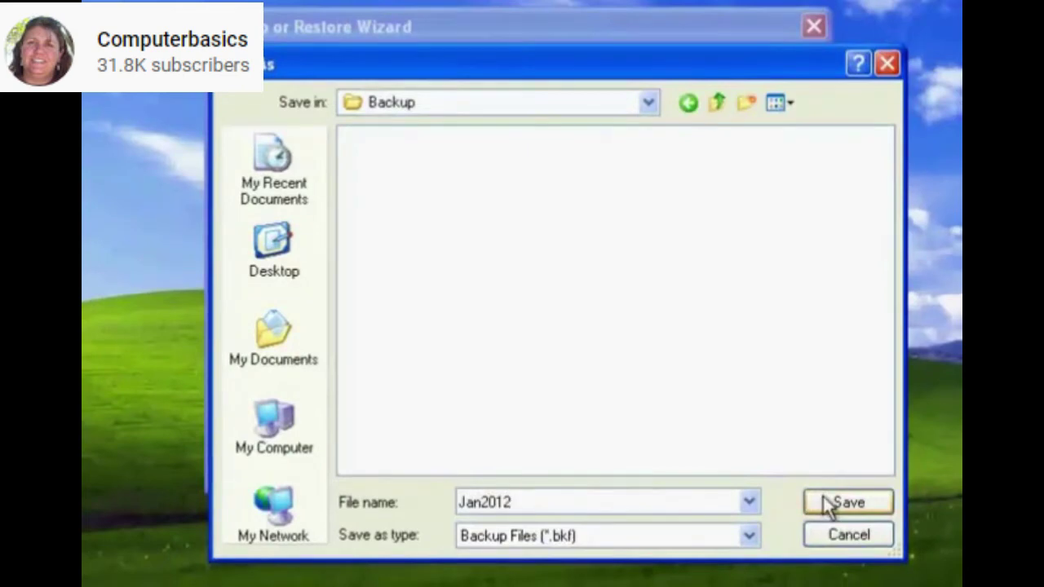
Save the backup as Jan2012 in D:\Backup\ and finish the wizard to run the backup
{"action": "left_click", "coordinate": [846, 502]}
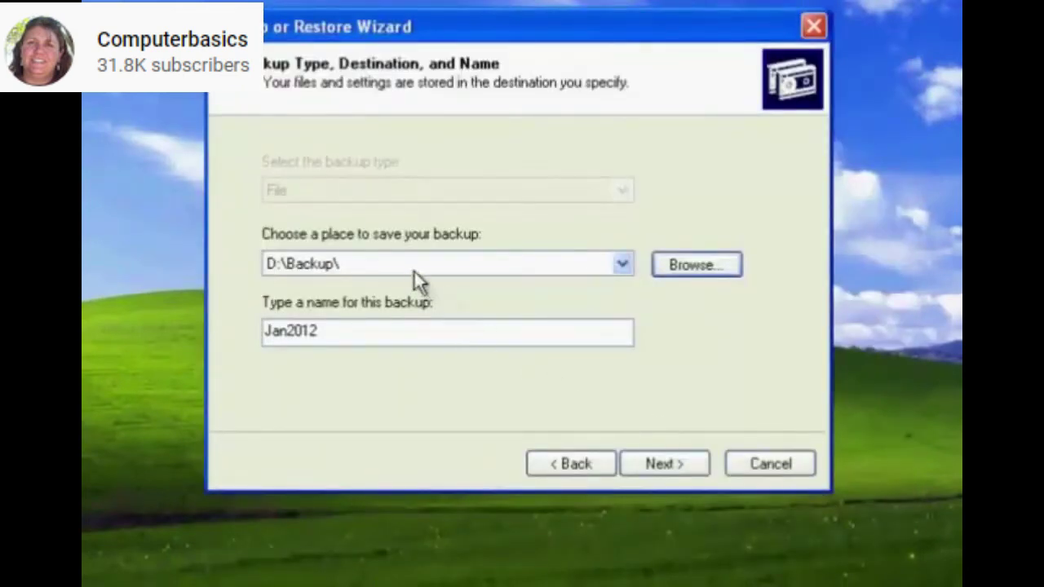
{"action": "left_click", "coordinate": [664, 464]}
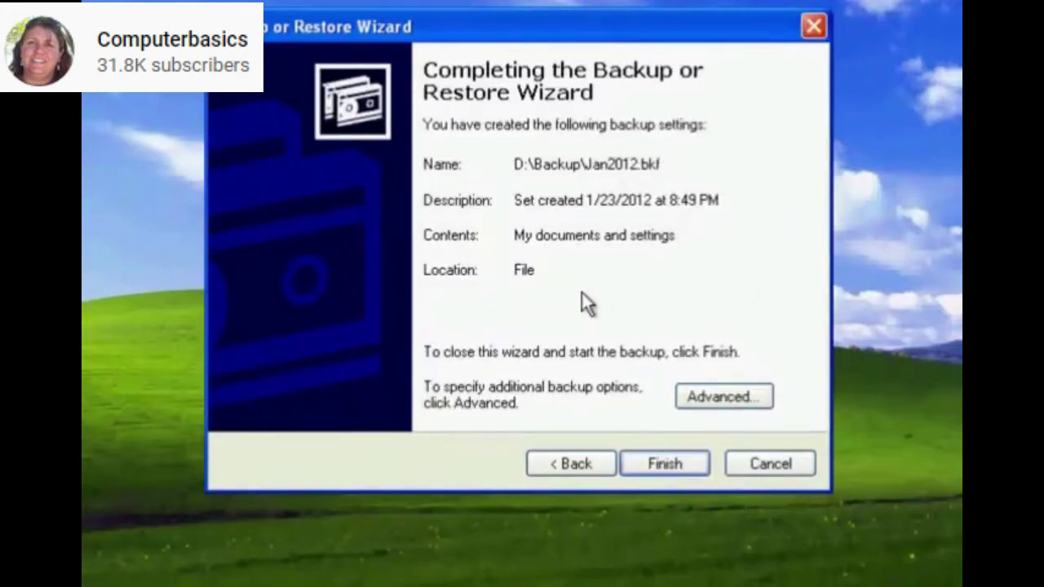
{"action": "left_click", "coordinate": [655, 459]}
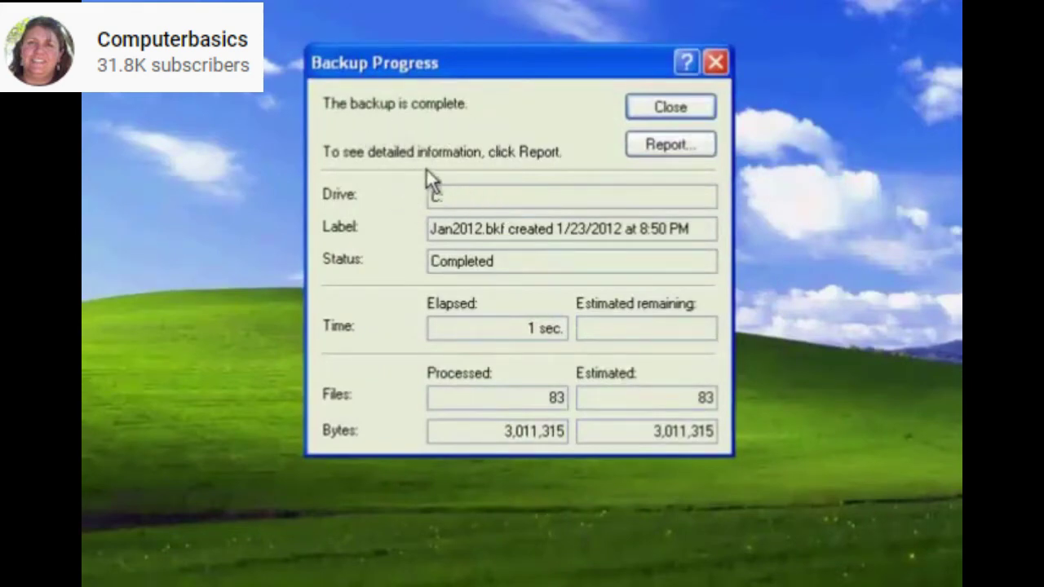
Examine the detailed backup report, and close both the report and the backup progress window
{"action": "left_click", "coordinate": [647, 144]}
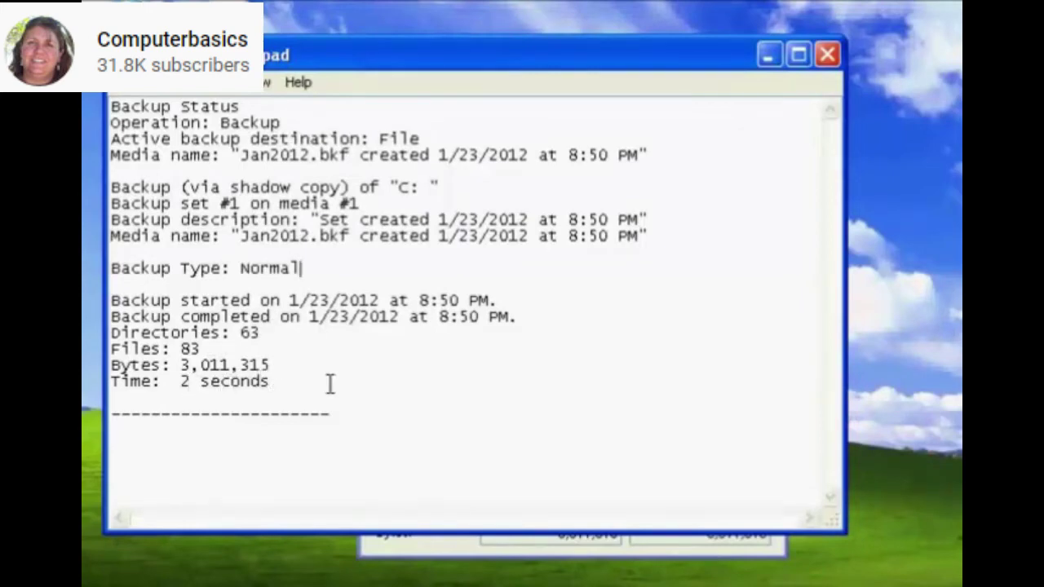
{"action": "left_click", "coordinate": [826, 55]}
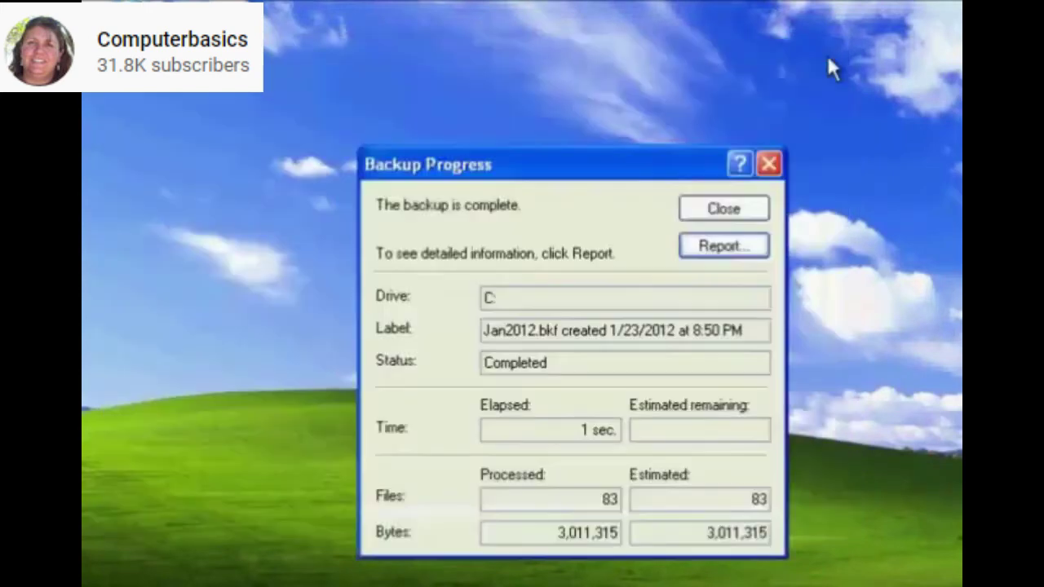
{"action": "left_click", "coordinate": [713, 214]}
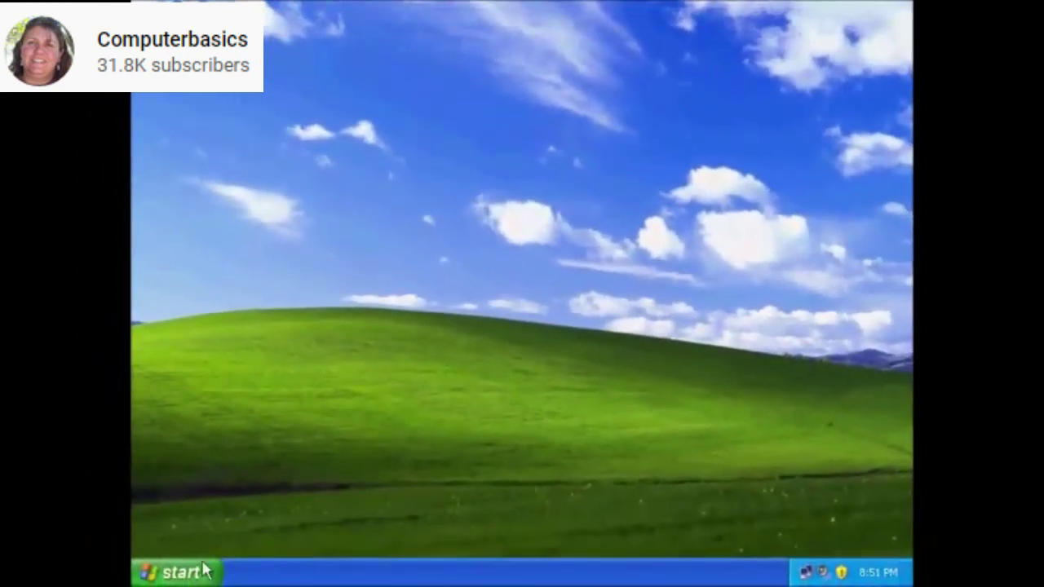
Delete the text document "My File" from My Documents, sending it to the Recycle Bin, and close the folder
{"action": "left_click", "coordinate": [179, 572]}
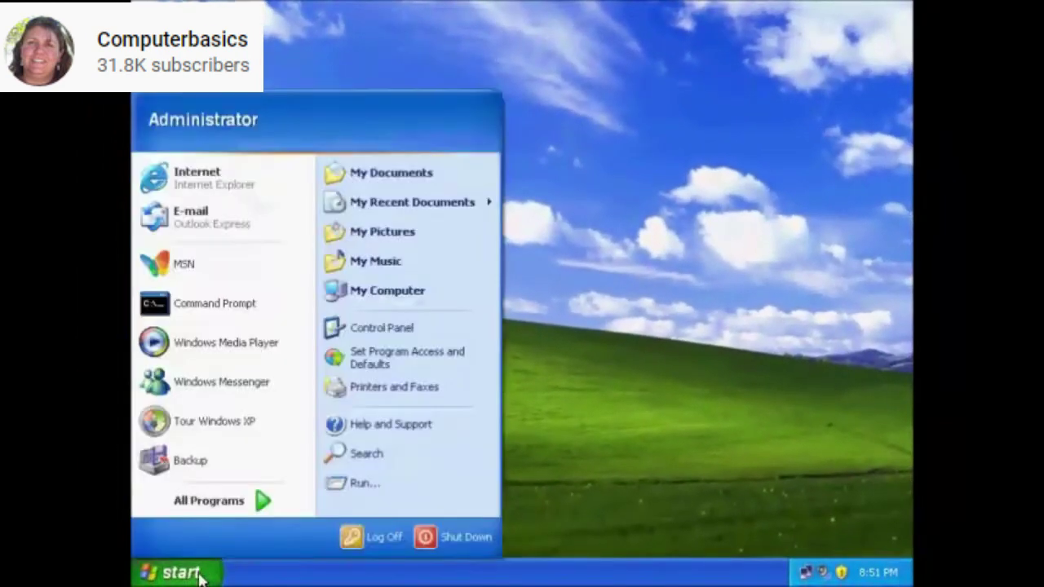
{"action": "left_click", "coordinate": [424, 174]}
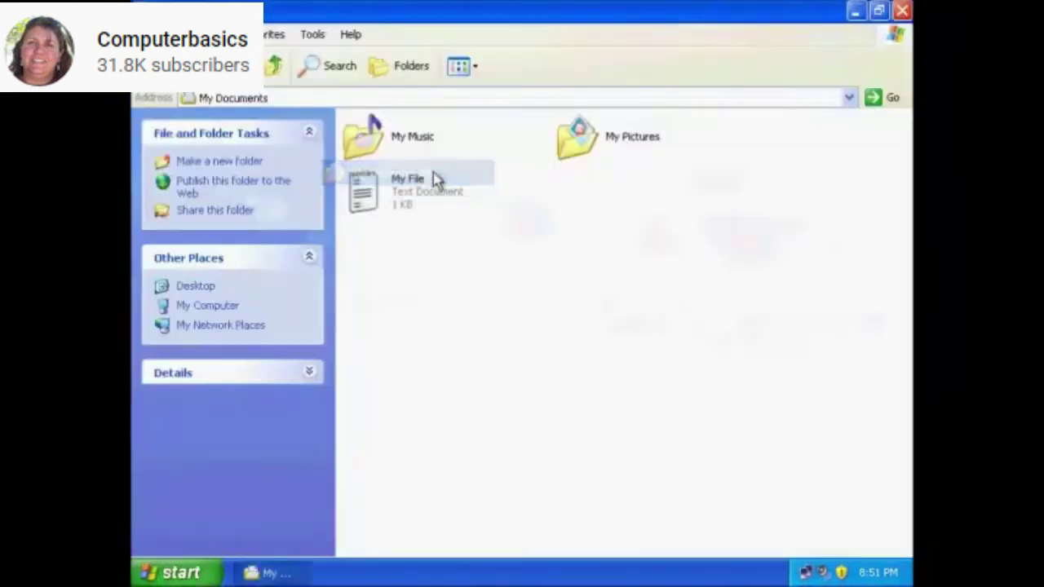
{"action": "left_click", "coordinate": [404, 193]}
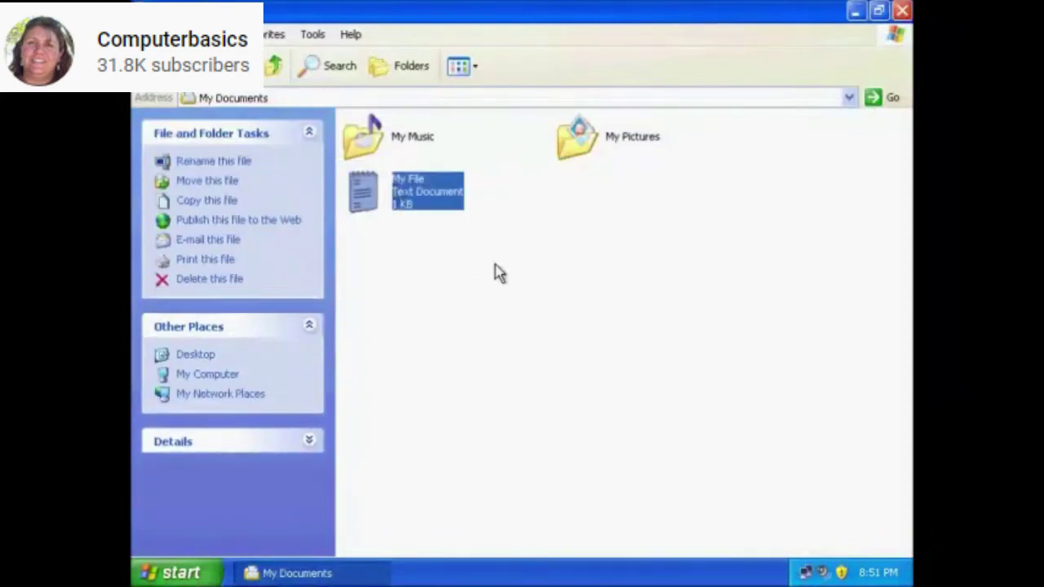
{"action": "right_click", "coordinate": [428, 188]}
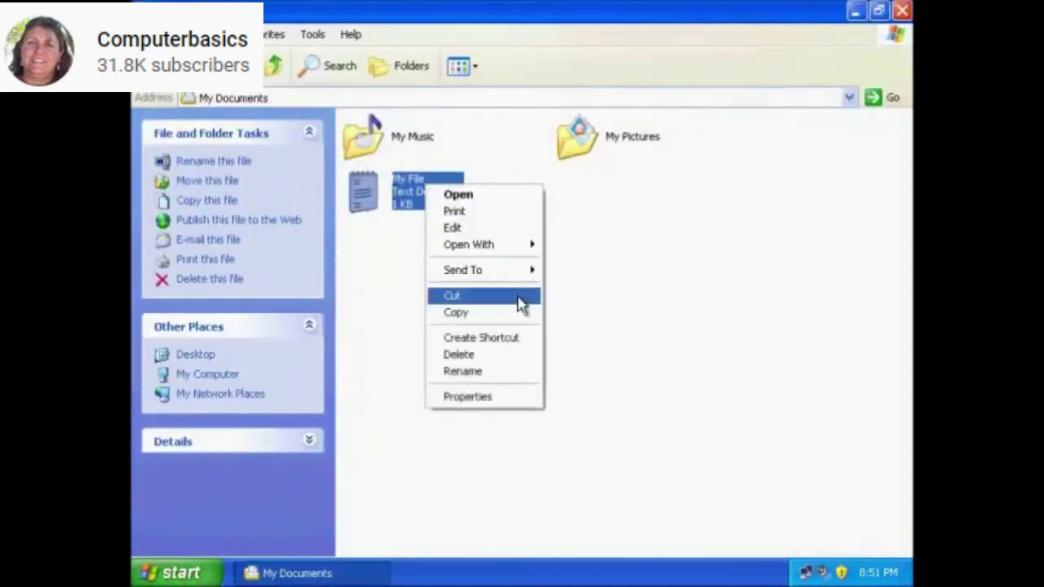
{"action": "left_click", "coordinate": [506, 356]}
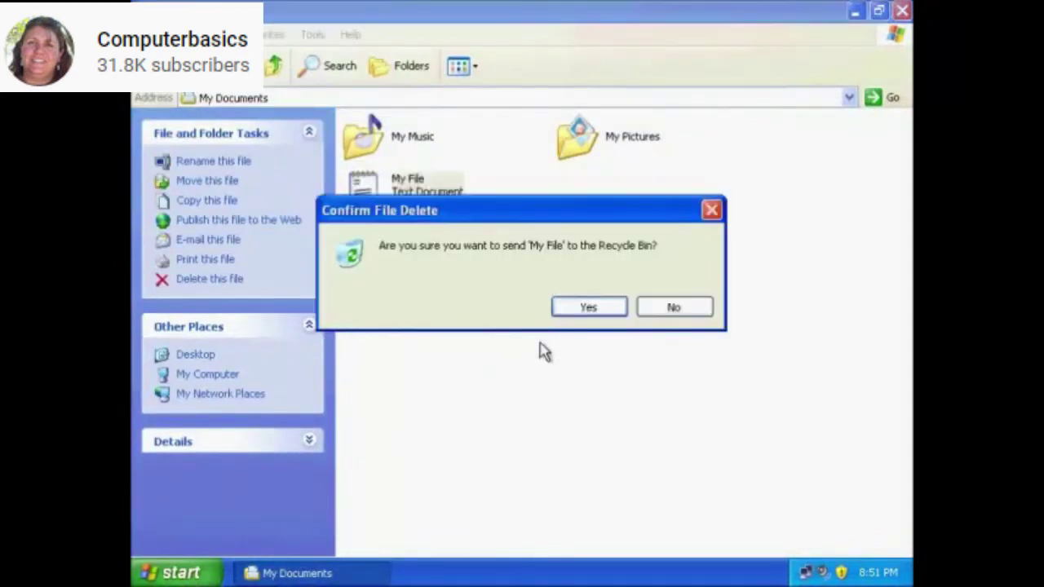
{"action": "left_click", "coordinate": [588, 310]}
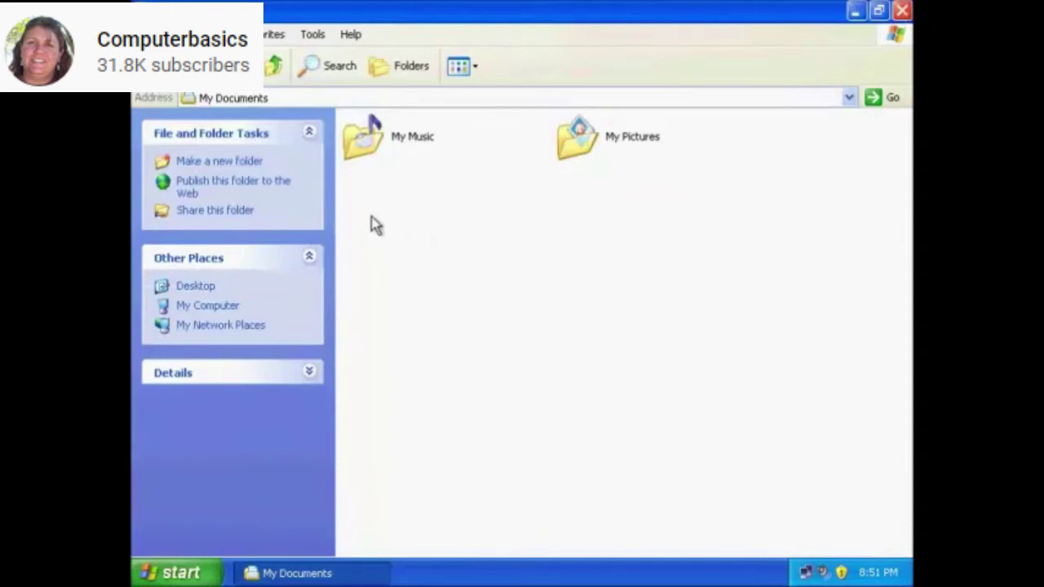
{"action": "left_click", "coordinate": [902, 10]}
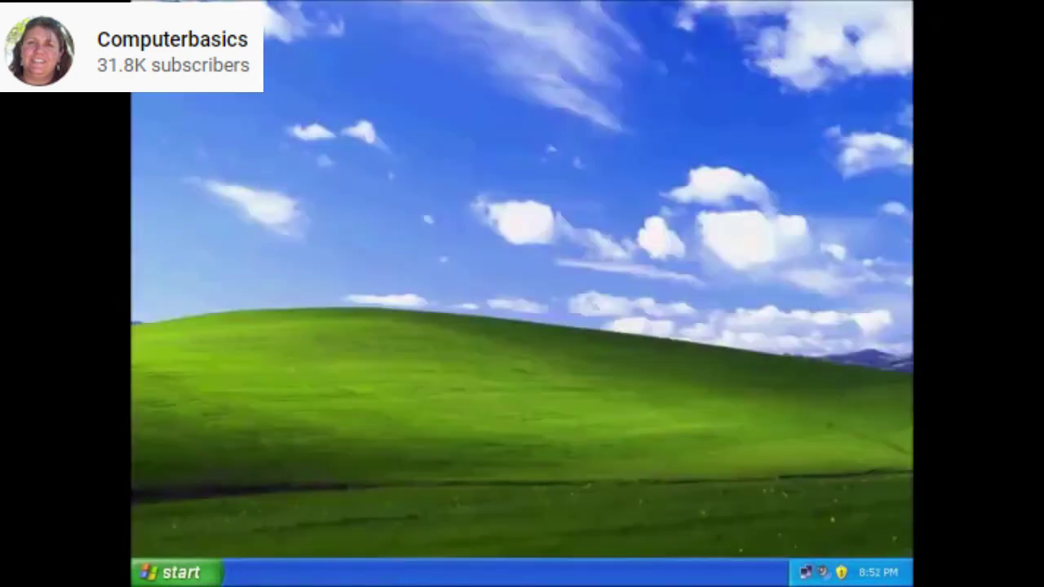
{"action": "right_click", "coordinate": [170, 20]}
{"action": "left_click", "coordinate": [282, 65]}
Reopen the Backup utility from the System Tools folder under Accessories
{"action": "left_click", "coordinate": [193, 573]}
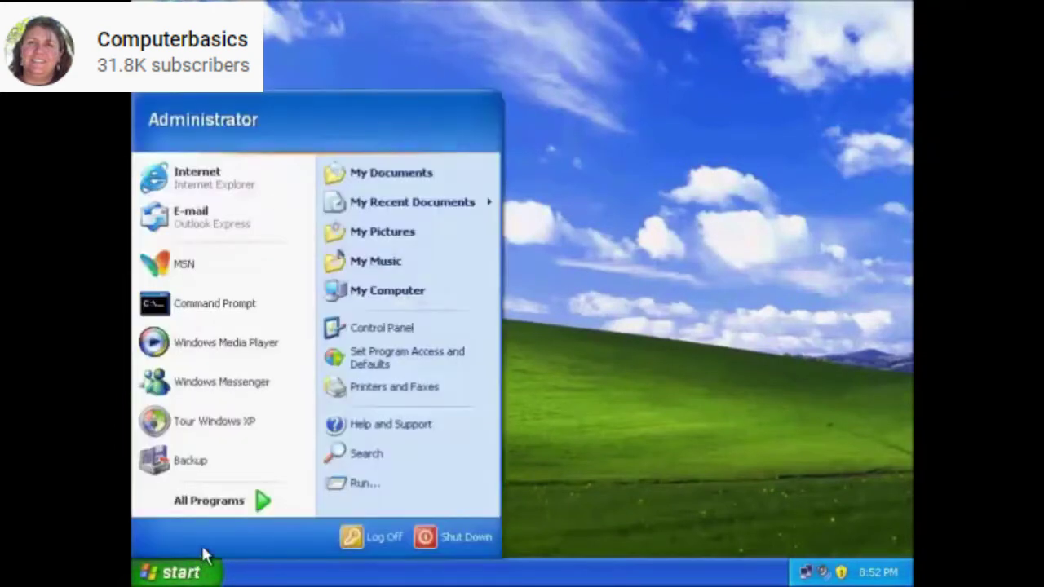
{"action": "left_click", "coordinate": [233, 506]}
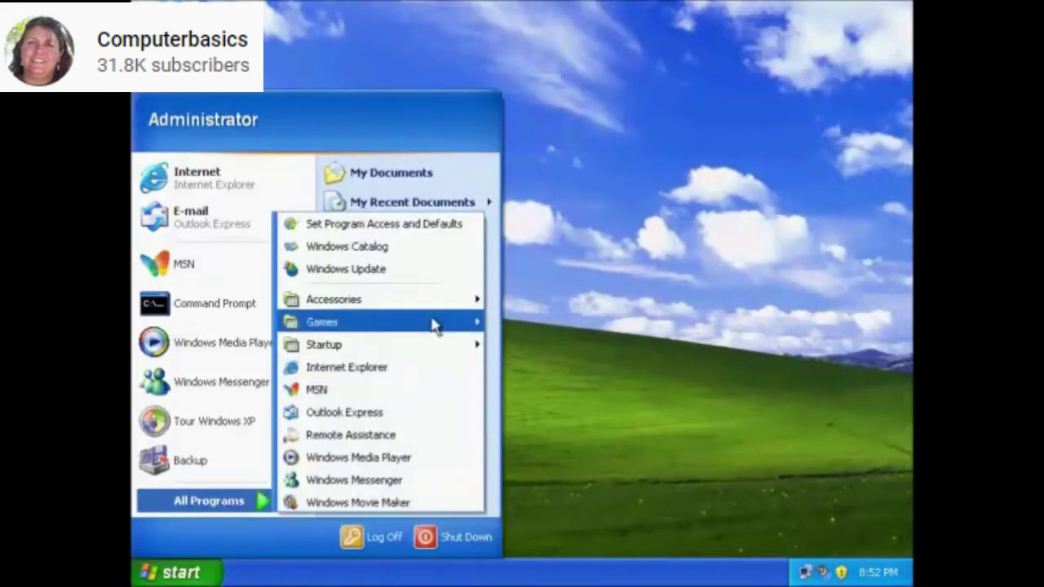
{"action": "mouse_move", "coordinate": [443, 302]}
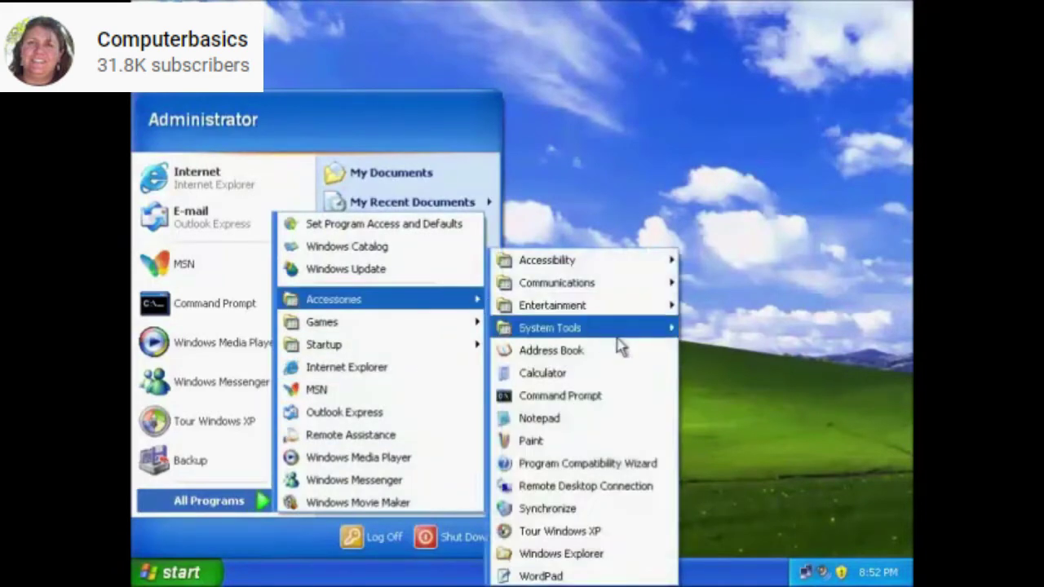
{"action": "mouse_move", "coordinate": [624, 345]}
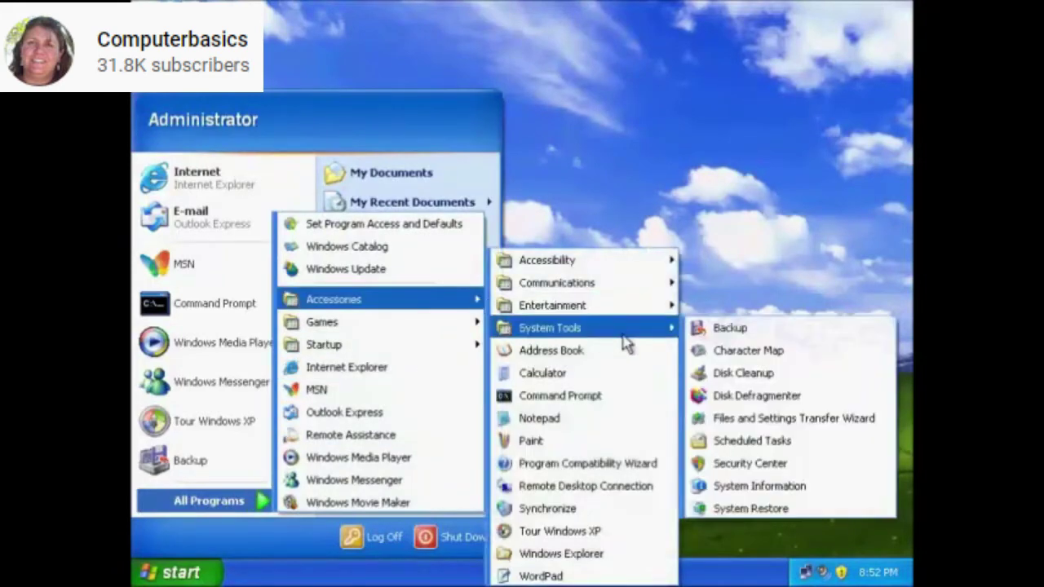
{"action": "left_click", "coordinate": [711, 330]}
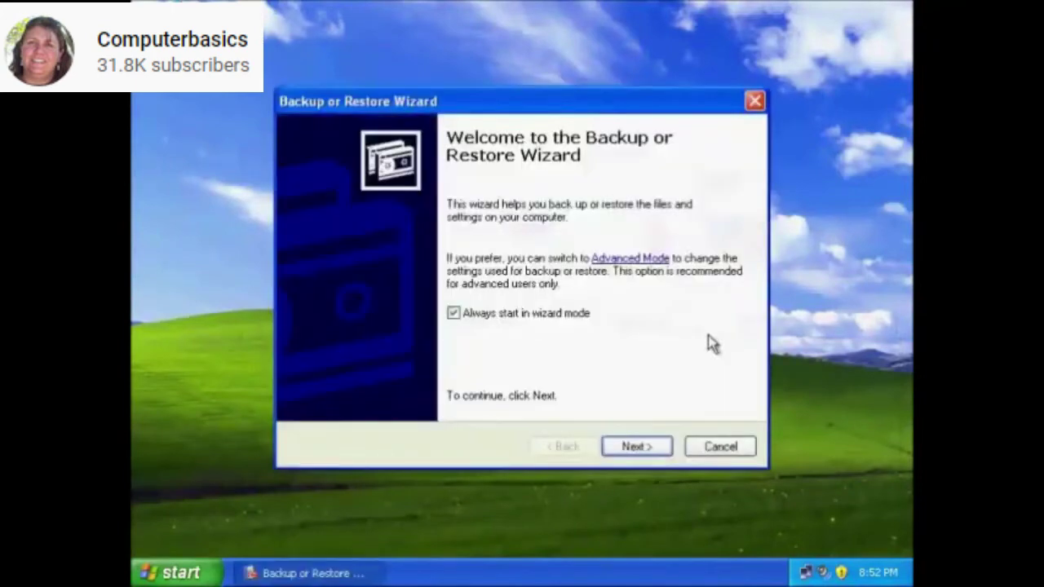
Set the wizard to restore files and settings, and continue to the selection of items to restore
{"action": "left_click", "coordinate": [634, 449]}
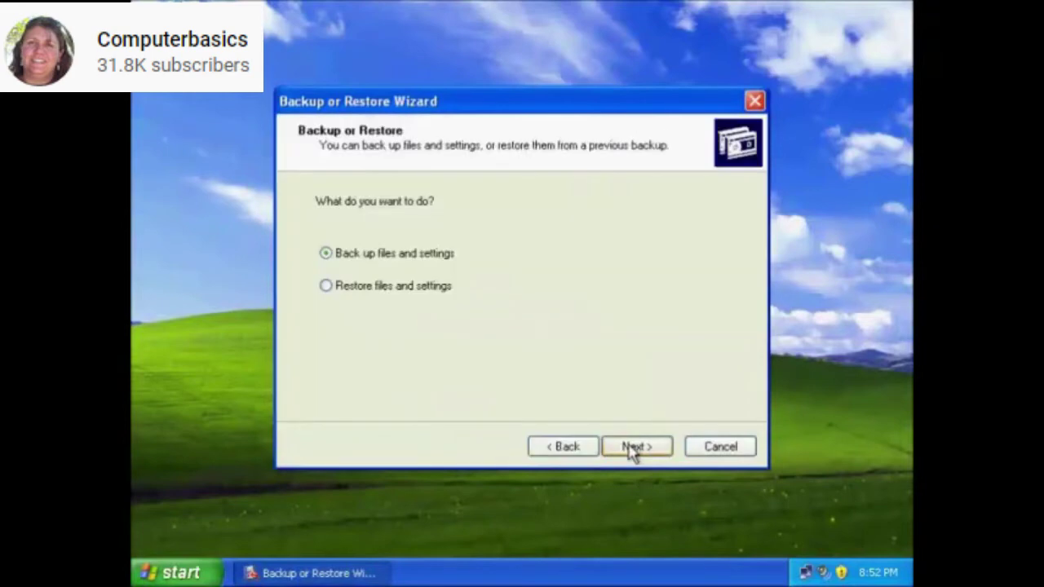
{"action": "left_click", "coordinate": [328, 287]}
{"action": "left_click", "coordinate": [636, 454]}
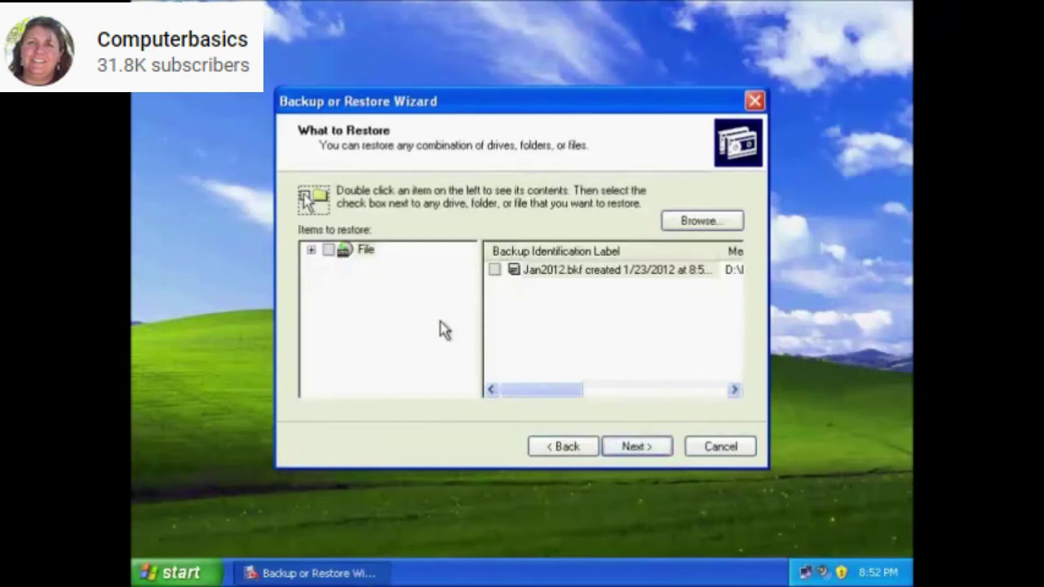
Expand the Jan2012.bkf backup set, select its C: drive for restoring, and check the backup's media location
{"action": "left_click", "coordinate": [374, 275]}
{"action": "left_click", "coordinate": [312, 250]}
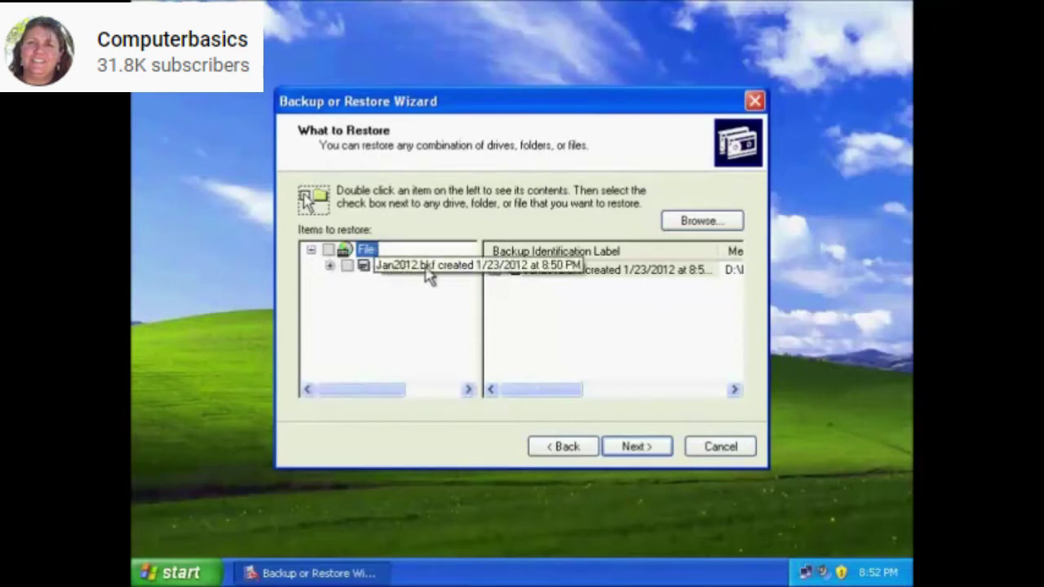
{"action": "left_click", "coordinate": [330, 266]}
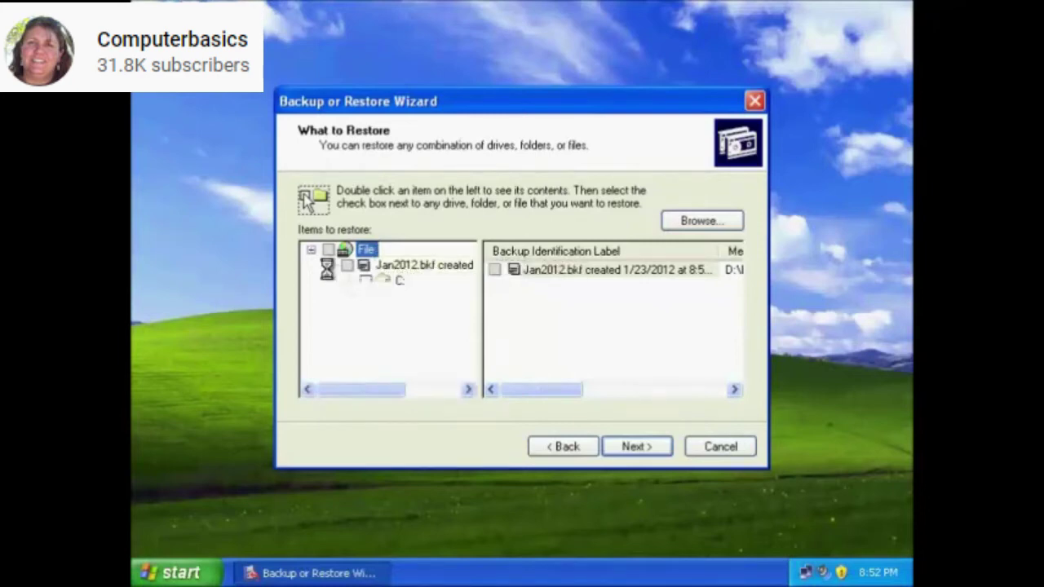
{"action": "left_click", "coordinate": [366, 280]}
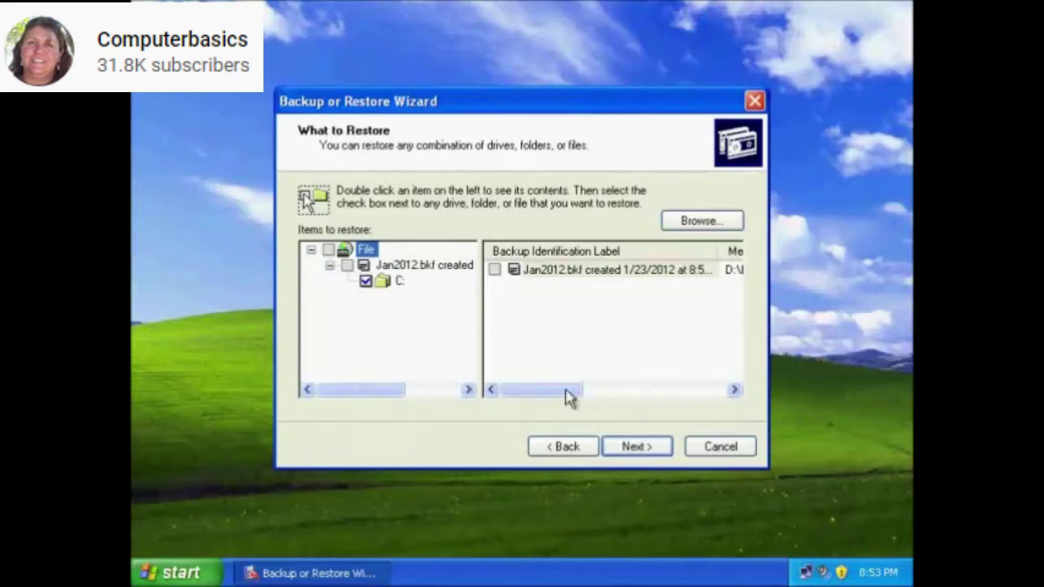
{"action": "left_click_drag", "start_coordinate": [569, 396], "coordinate": [628, 396]}
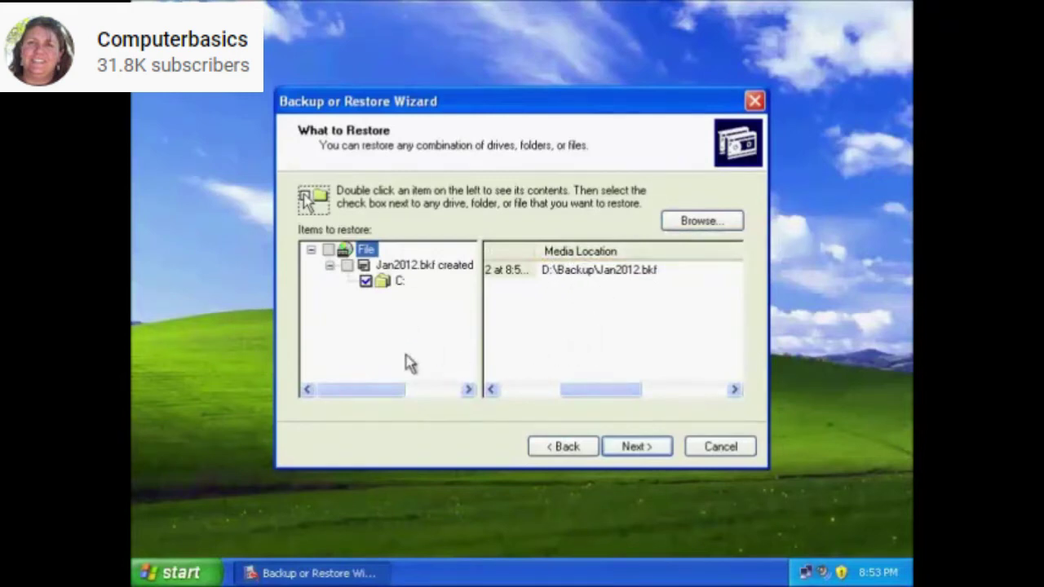
Finish the wizard to restore the selected items to their original locations, and close the restore progress window
{"action": "left_click", "coordinate": [637, 447]}
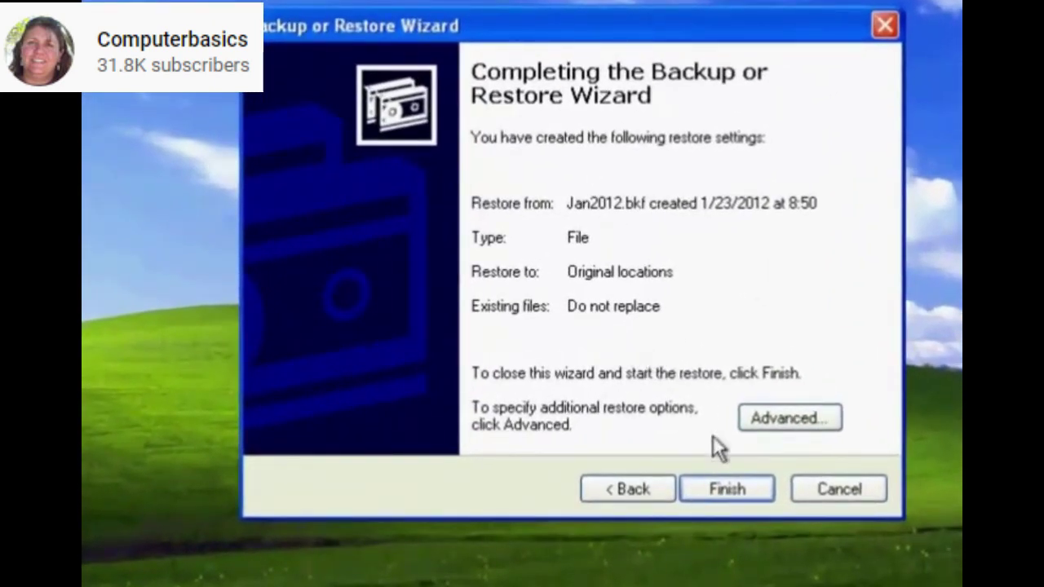
{"action": "left_click", "coordinate": [724, 487]}
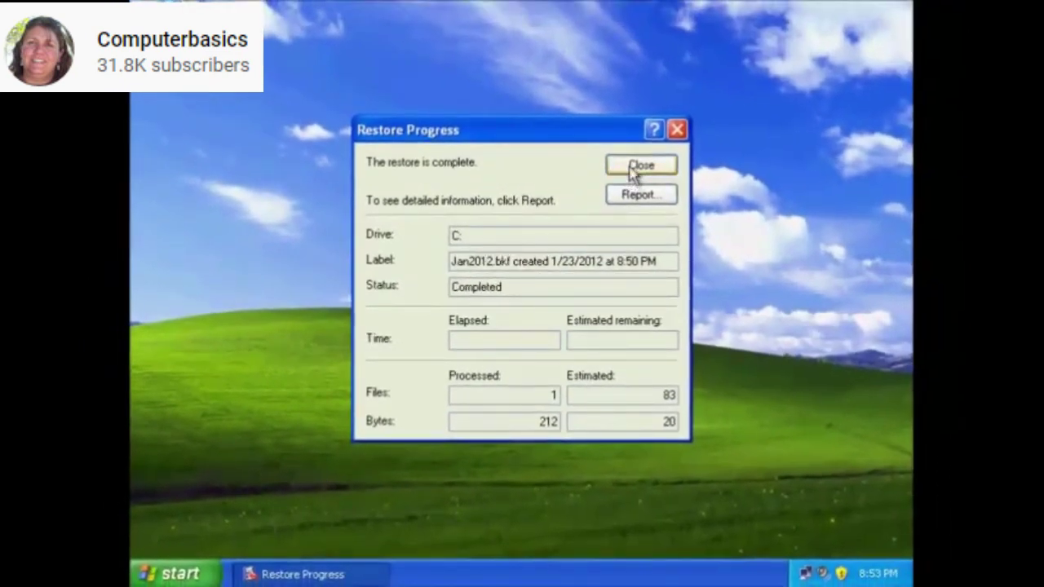
{"action": "left_click", "coordinate": [632, 167]}
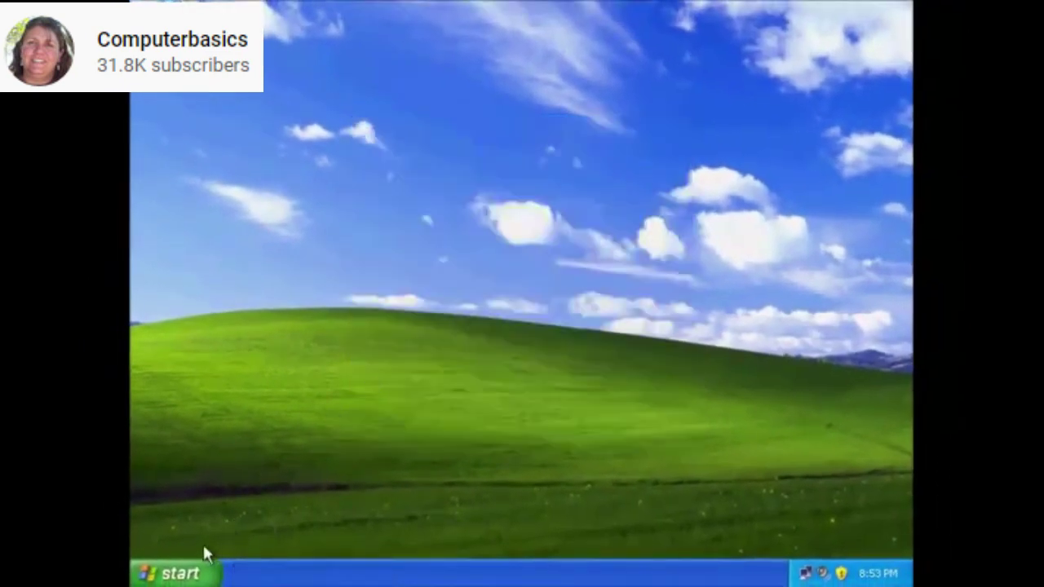
Check the restored "My File" document in My Documents by opening it, and close the document and the folder
{"action": "left_click", "coordinate": [189, 573]}
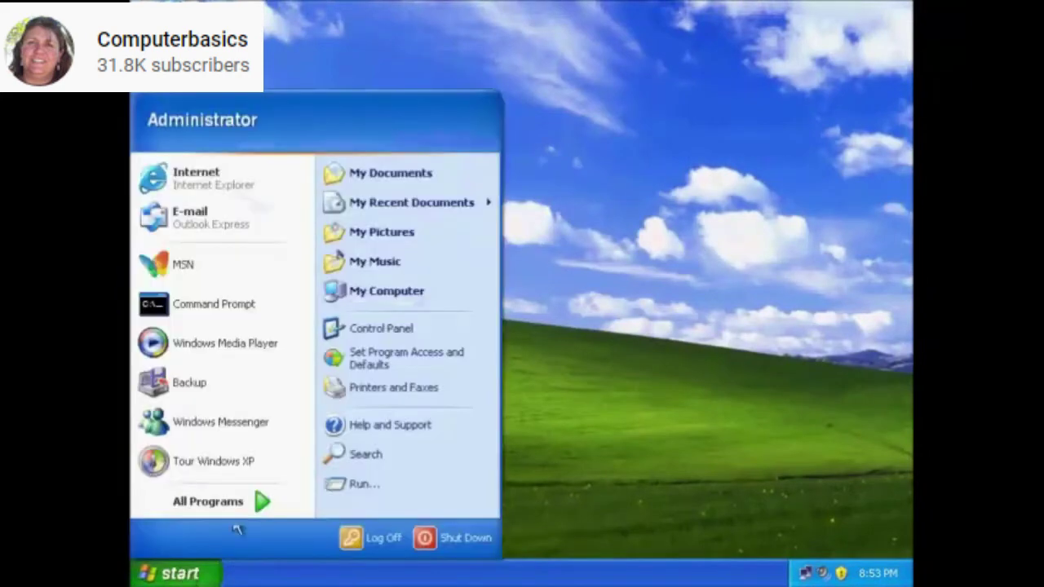
{"action": "left_click", "coordinate": [414, 190]}
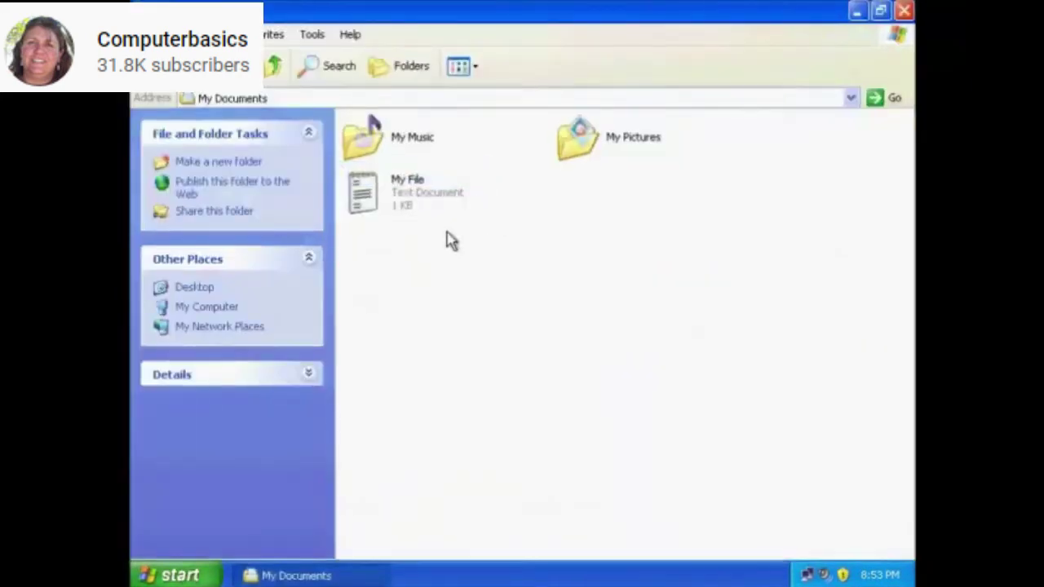
{"action": "mouse_move", "coordinate": [405, 192]}
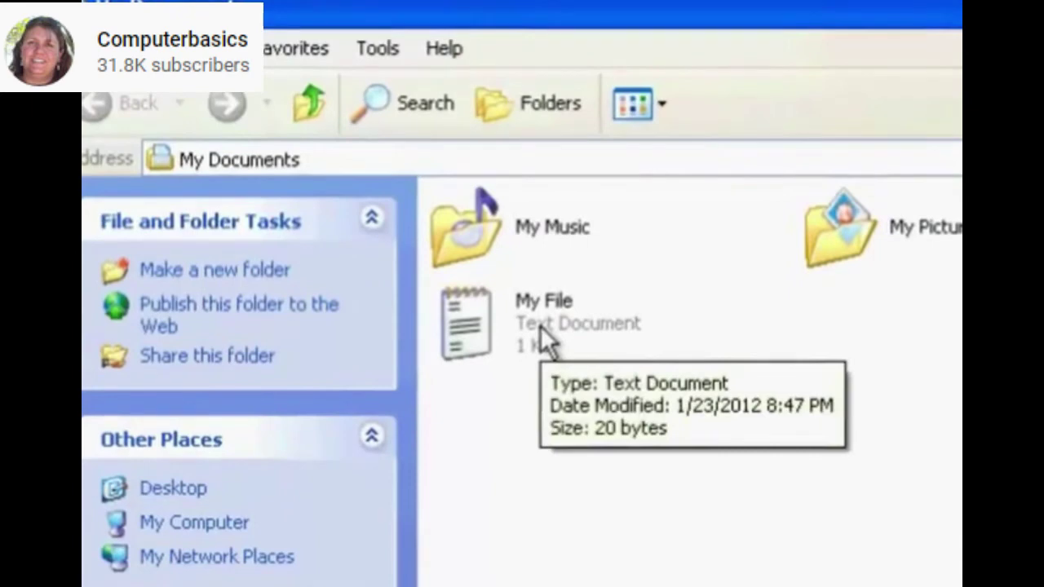
{"action": "double_click", "coordinate": [540, 326]}
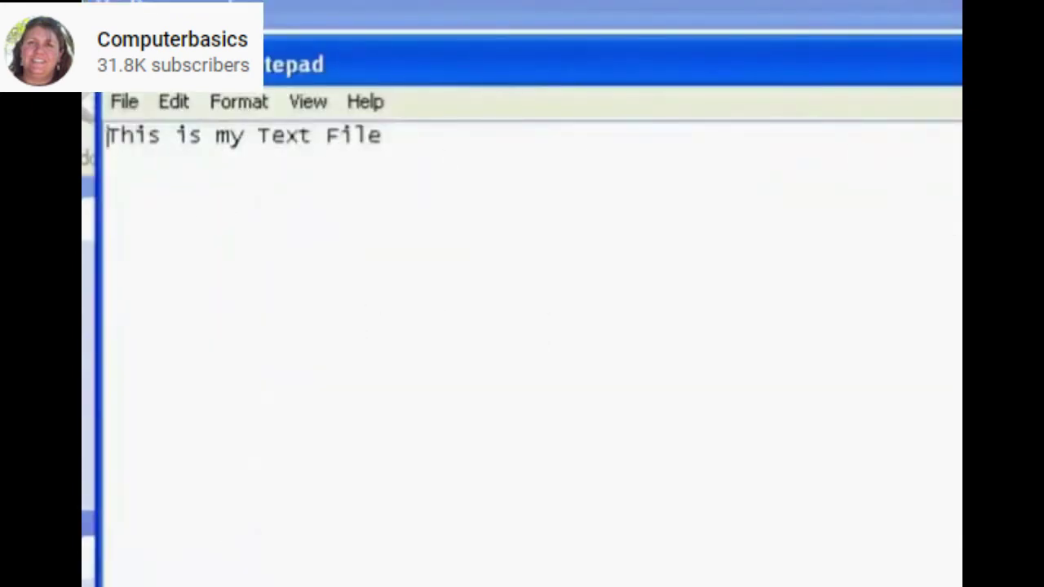
{"action": "key", "text": "alt+F4"}
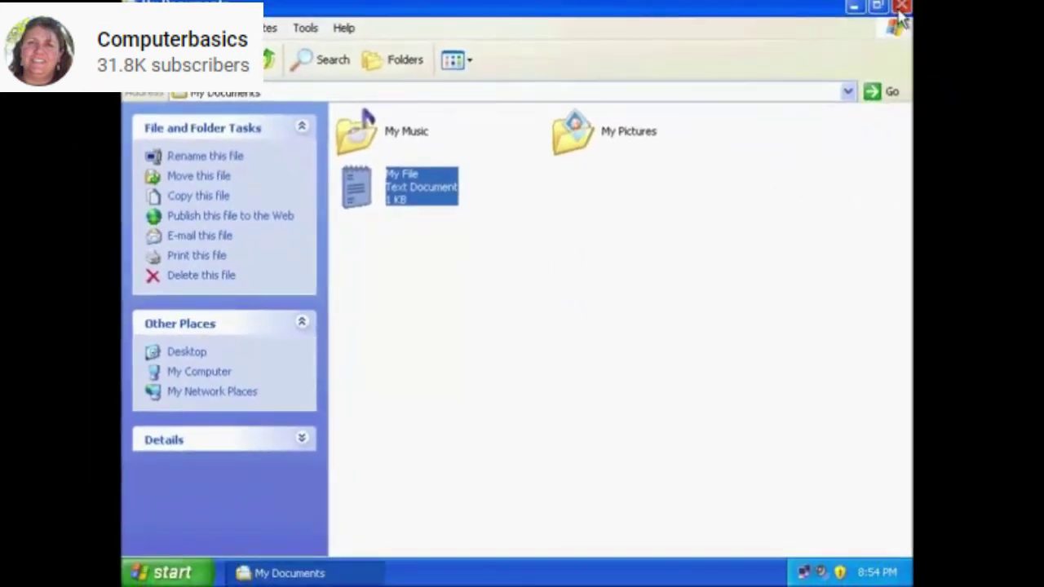
{"action": "left_click", "coordinate": [900, 8]}
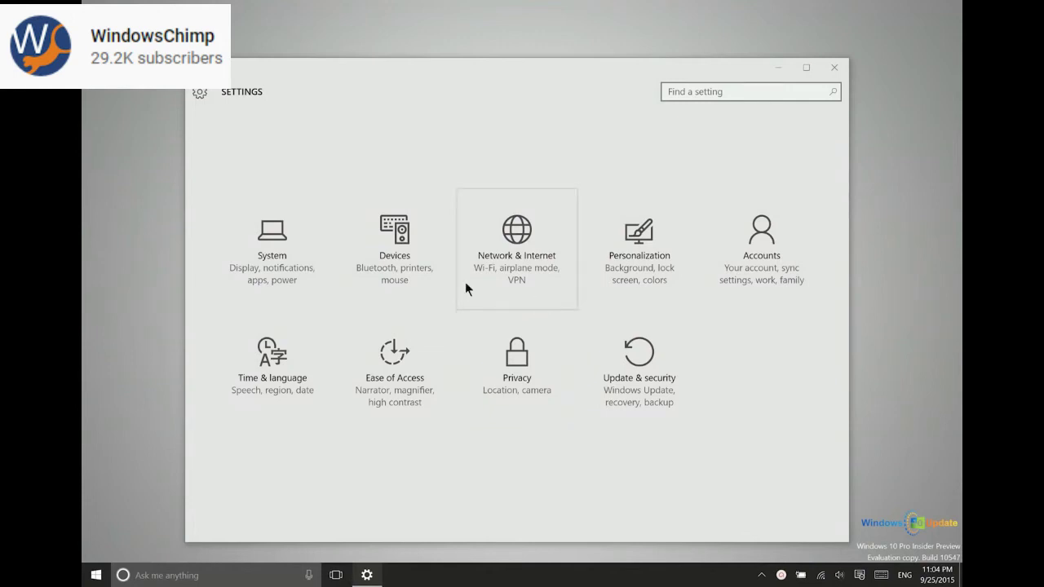
Open File Explorer in Windows 10
{"action": "left_click", "coordinate": [90, 576]}
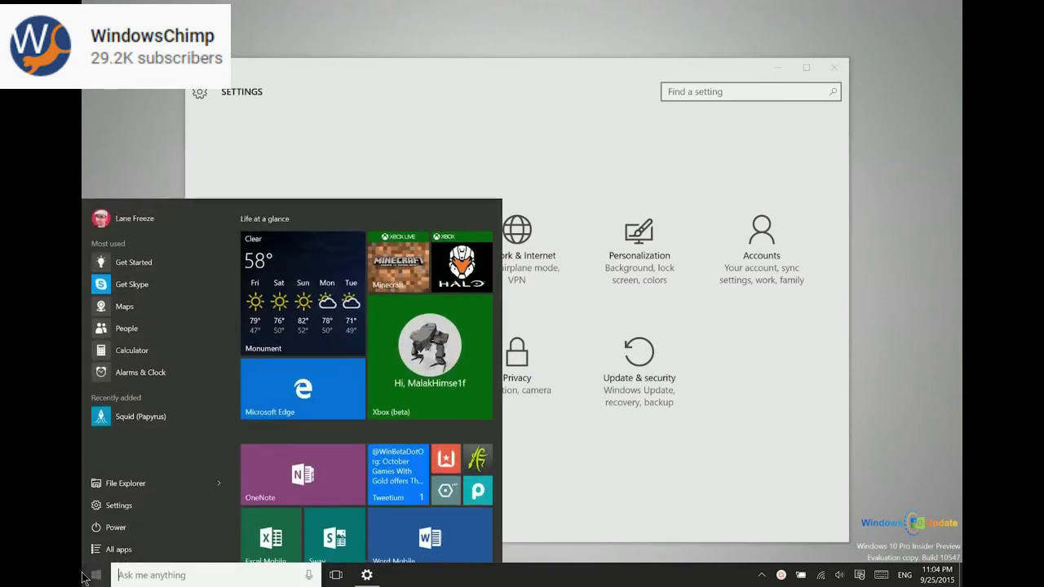
{"action": "left_click", "coordinate": [139, 481]}
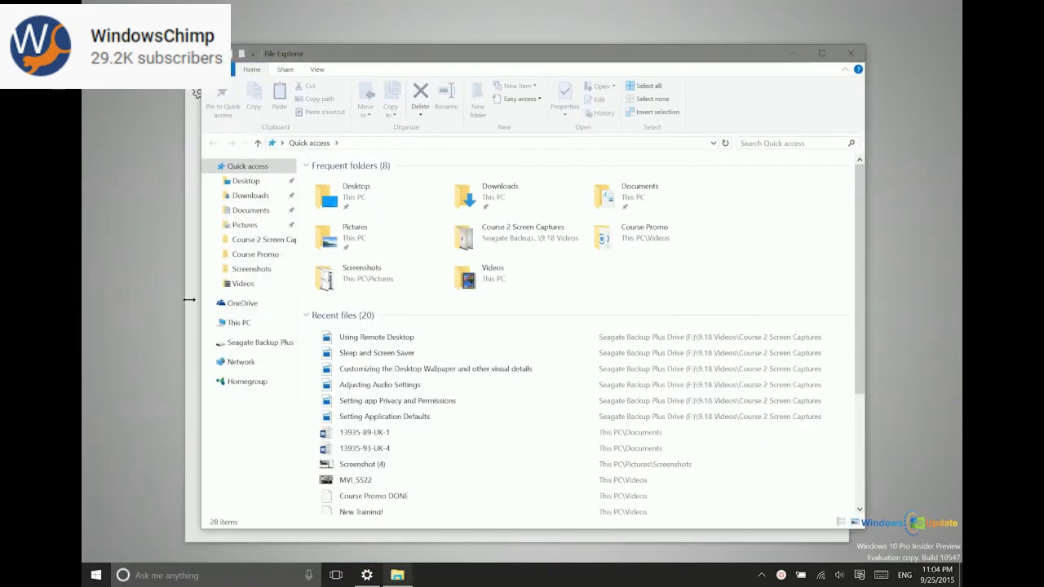
View the contents of the OneDrive folder and close the File Explorer window
{"action": "left_click", "coordinate": [249, 304]}
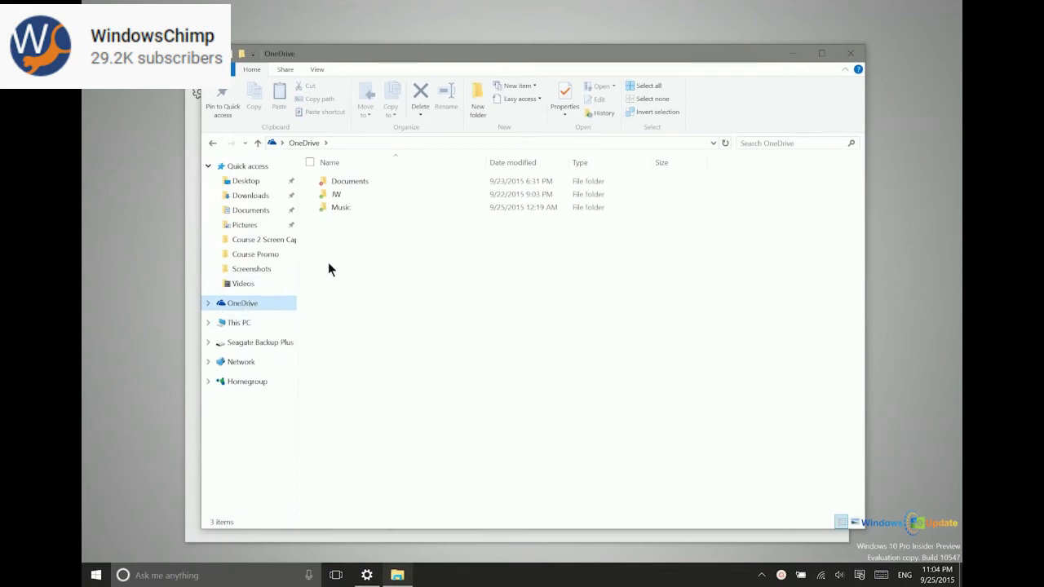
{"action": "left_click", "coordinate": [851, 54]}
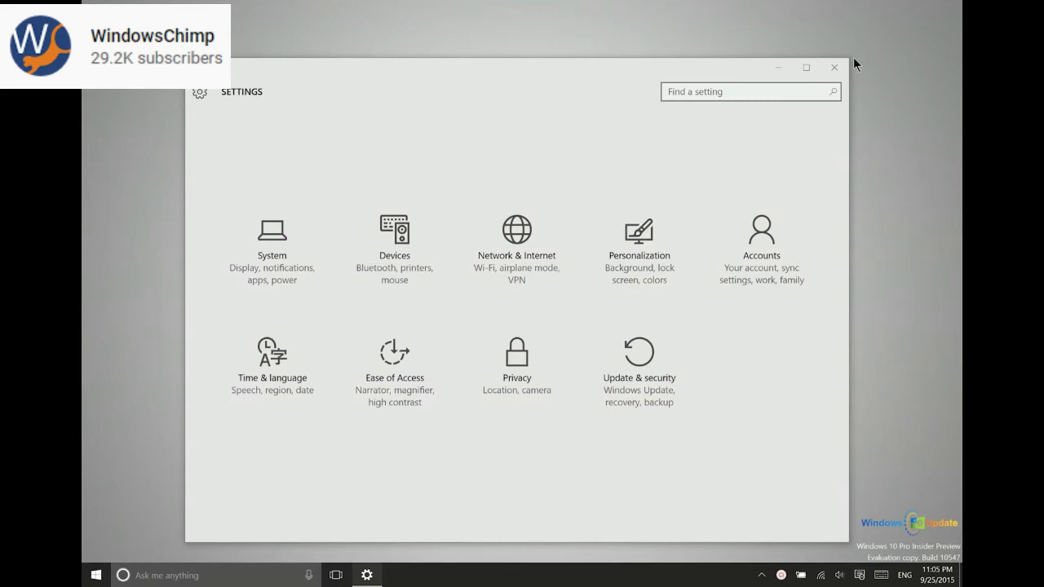
Search Windows for "recovery", try creating a recovery drive with system files backed up, and cancel the wizard
{"action": "left_click", "coordinate": [721, 91]}
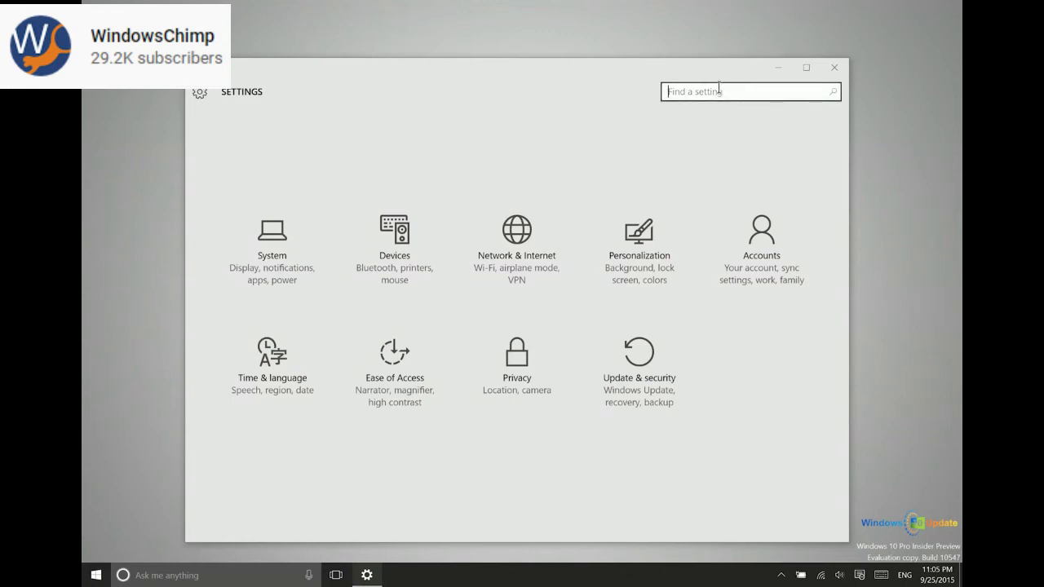
{"action": "type", "text": "langu"}
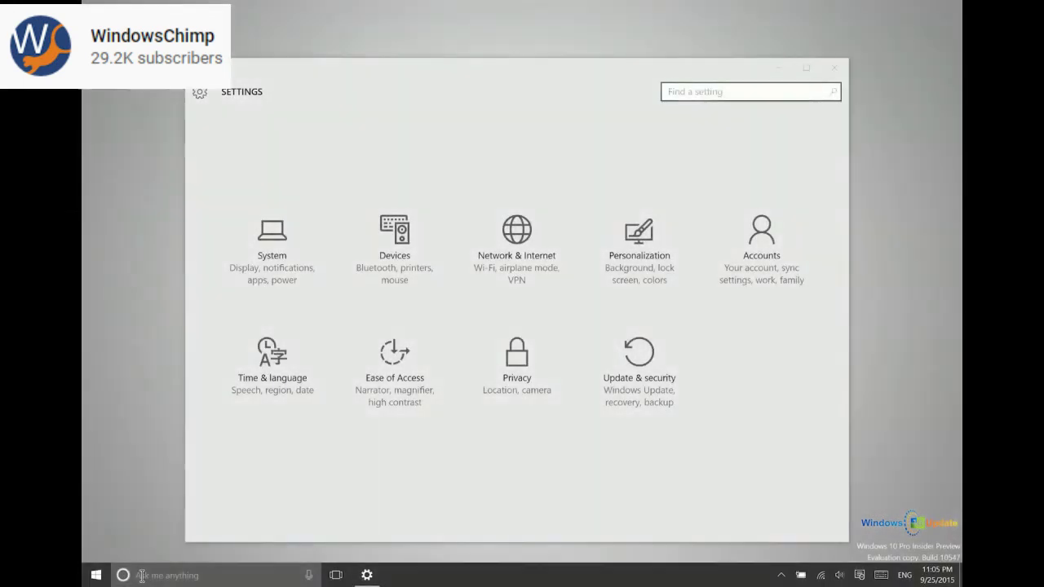
{"action": "left_click", "coordinate": [141, 576]}
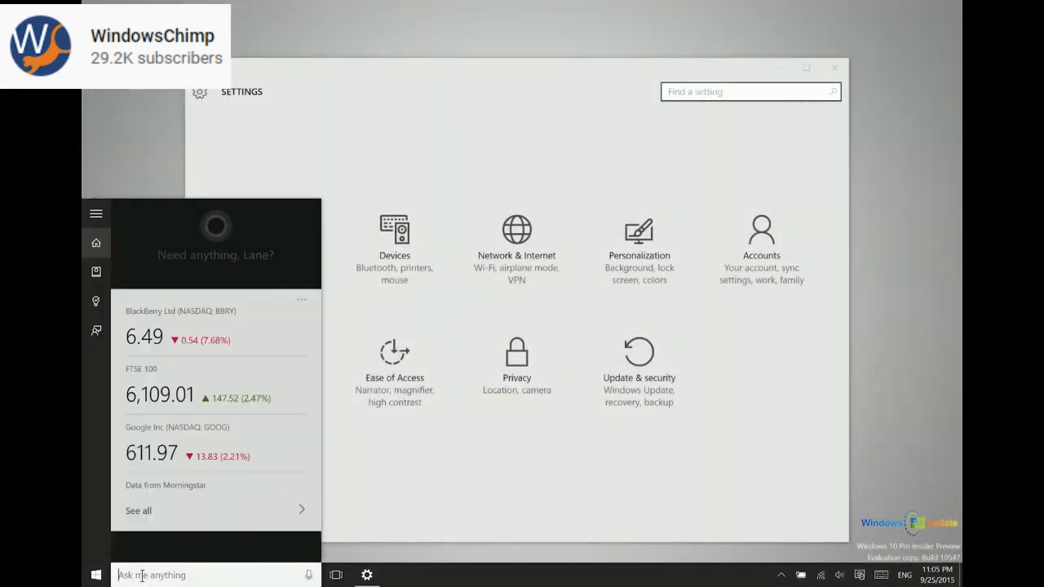
{"action": "type", "text": "recovery"}
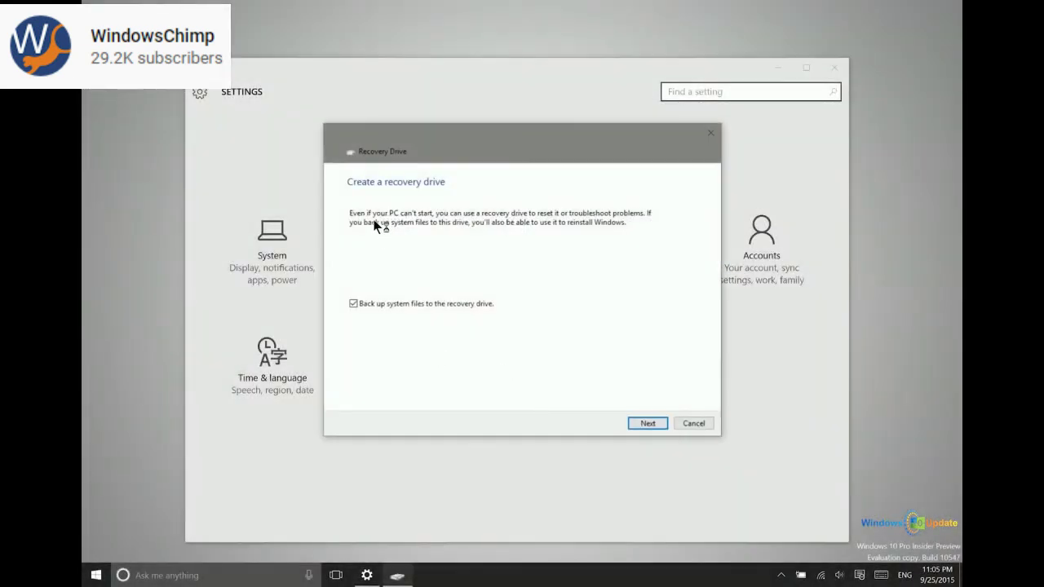
{"action": "left_click", "coordinate": [646, 423]}
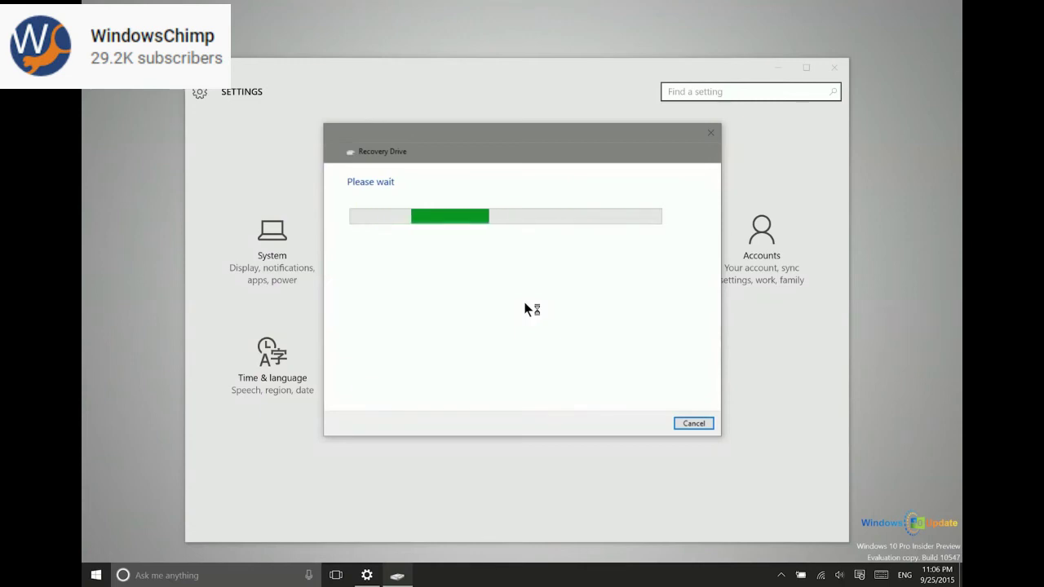
{"action": "left_click", "coordinate": [693, 424]}
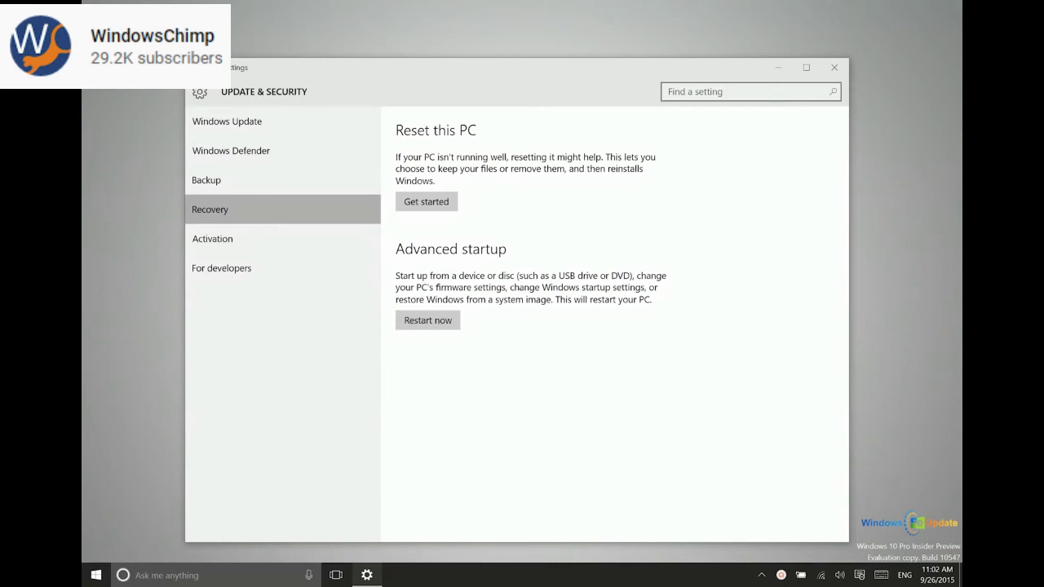
Return to the Settings home page and open the Recovery options under Update & security
{"action": "left_click", "coordinate": [203, 98]}
{"action": "left_click", "coordinate": [661, 348]}
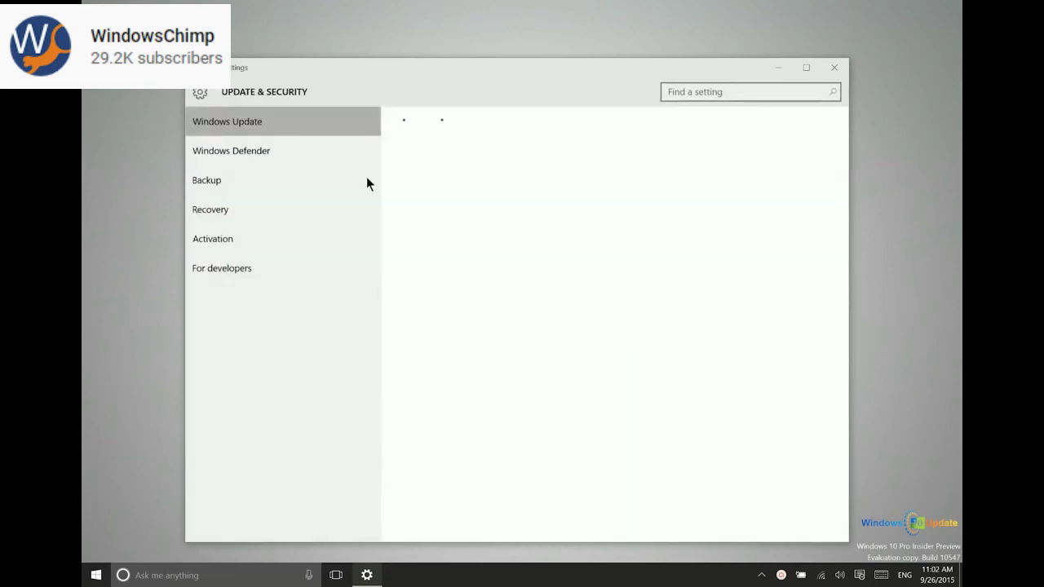
{"action": "left_click", "coordinate": [233, 202]}
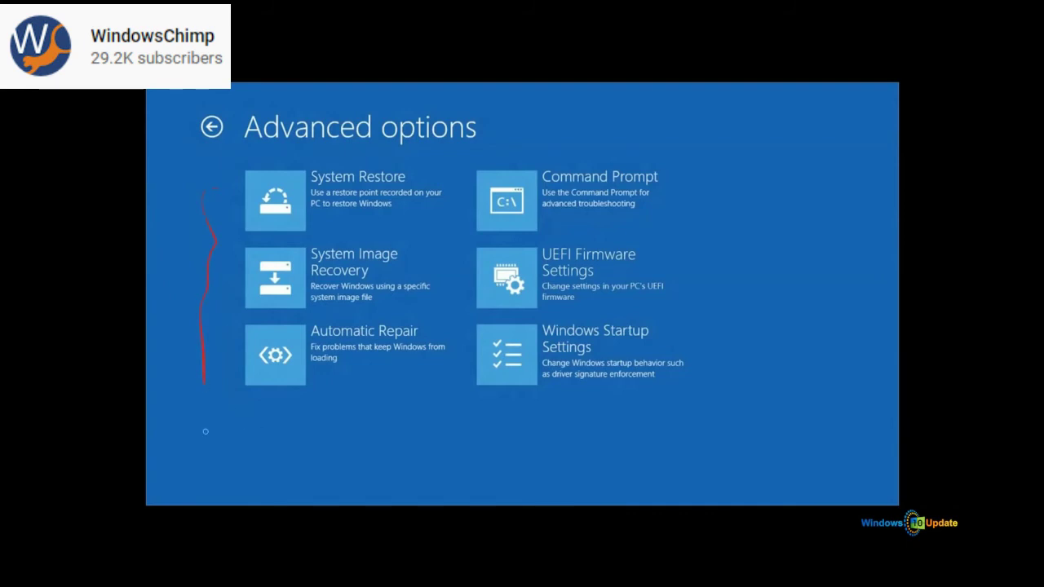
{"action": "left_click_drag", "start_coordinate": [201, 467], "coordinate": [210, 290]}
{"action": "mouse_move", "coordinate": [378, 313]}
{"action": "left_mouse_down"}
{"action": "mouse_move", "coordinate": [221, 302]}
{"action": "mouse_move", "coordinate": [327, 307]}
{"action": "left_mouse_up"}
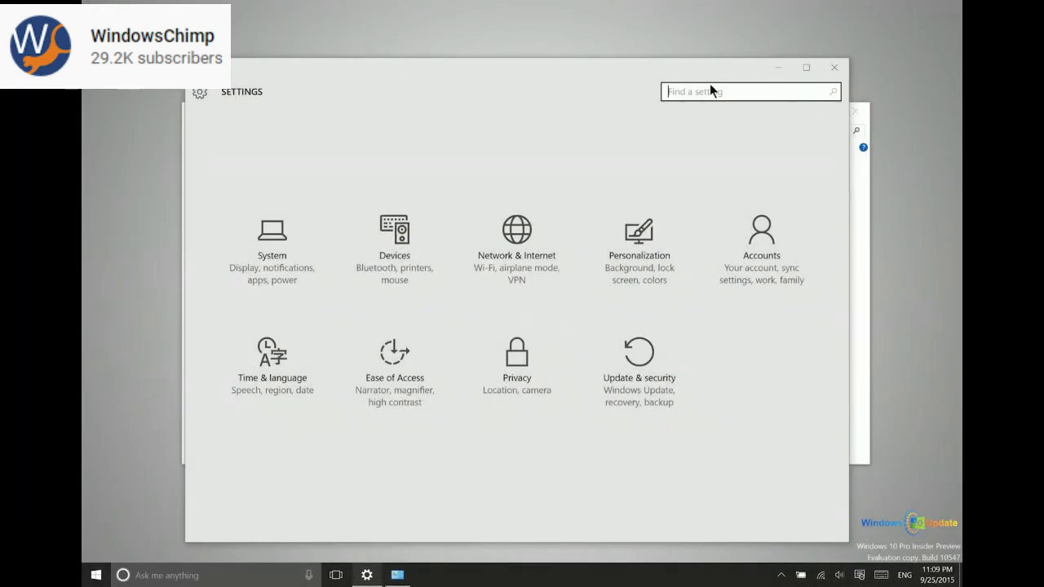
Search Settings for "file hist" and open the File History settings
{"action": "type", "text": "file hist"}
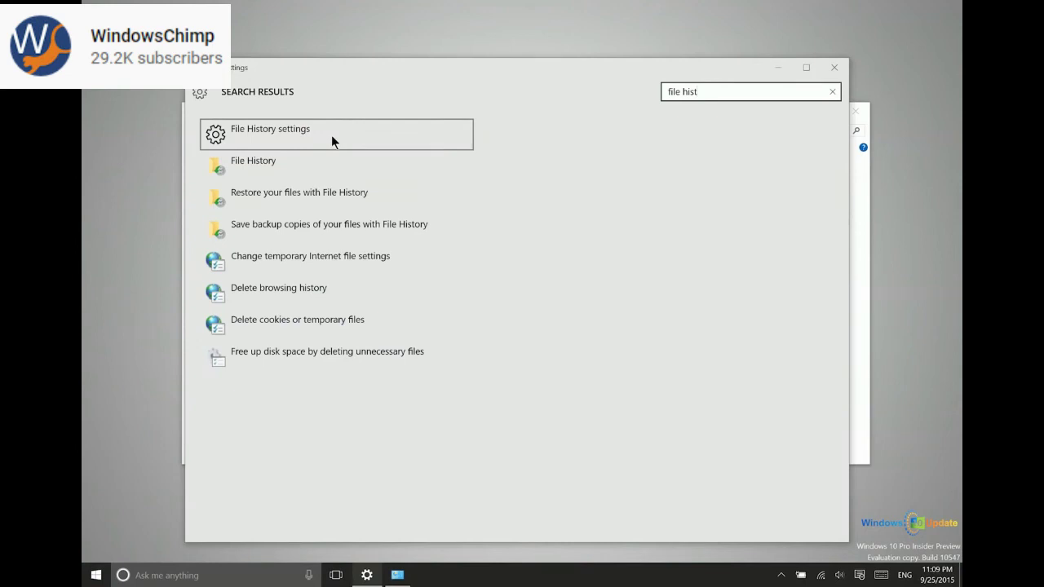
{"action": "left_click", "coordinate": [267, 133]}
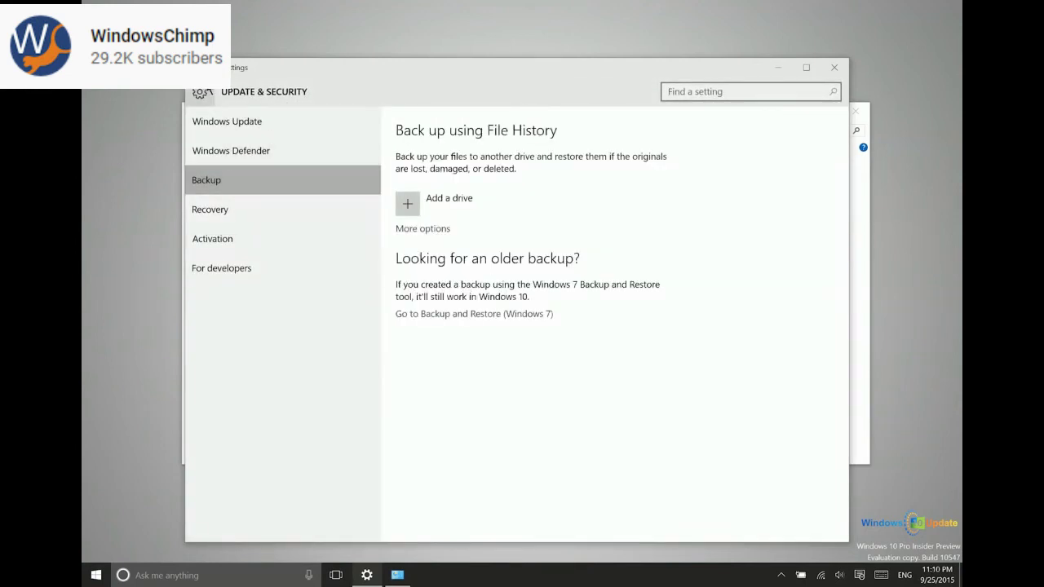
Open the Backup page of Update & security from the Settings home and add Seagate Backup Plus Drive (F:) as the File History drive
{"action": "left_click", "coordinate": [202, 91]}
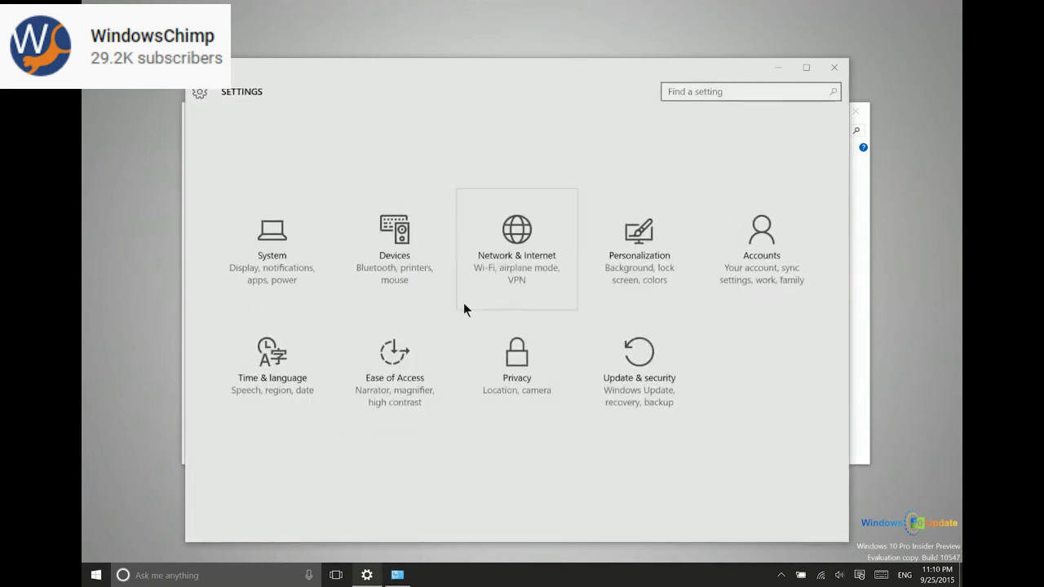
{"action": "left_click", "coordinate": [637, 359]}
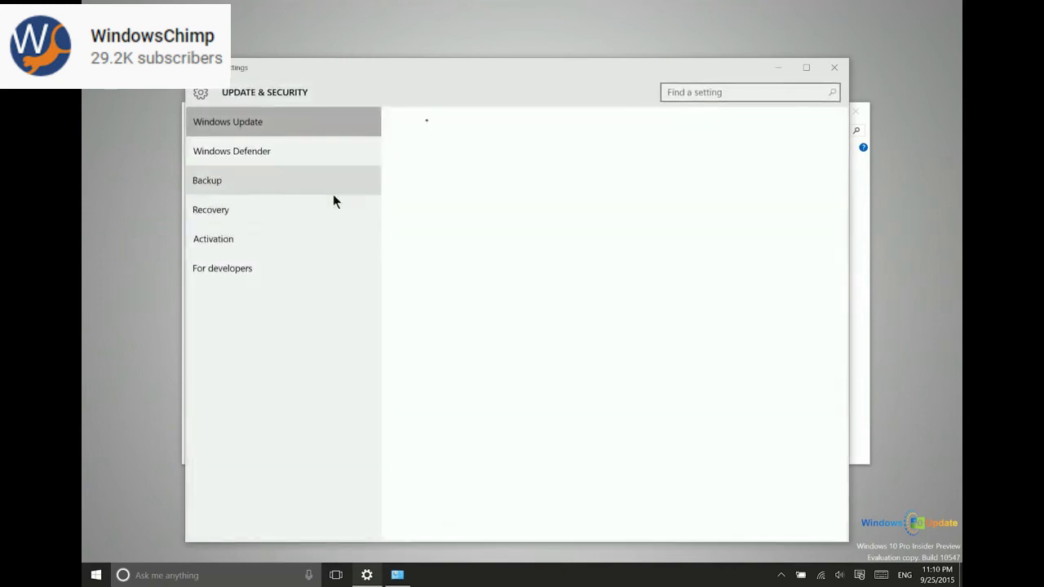
{"action": "left_click", "coordinate": [310, 189]}
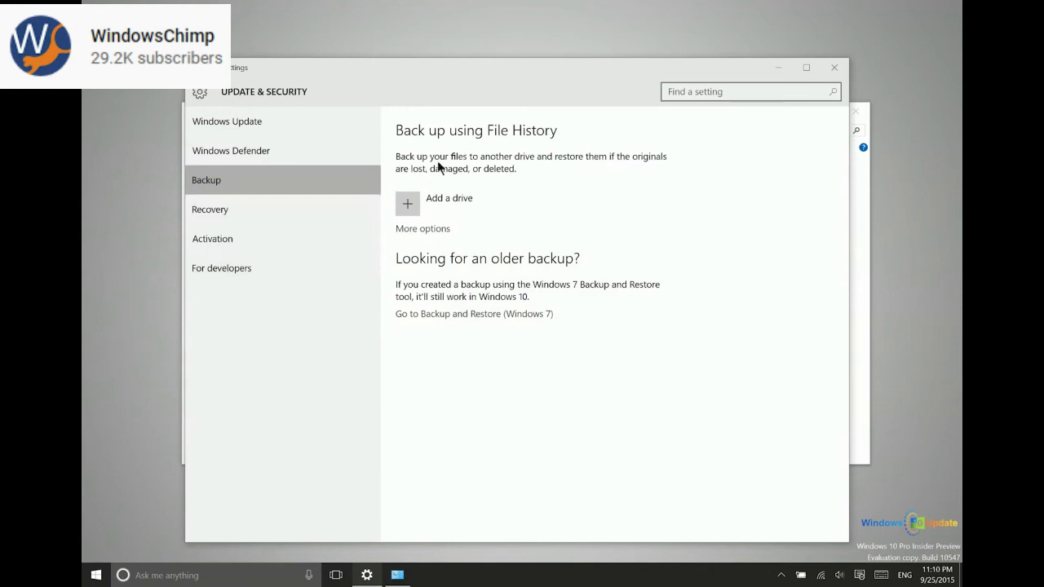
{"action": "left_click", "coordinate": [411, 208]}
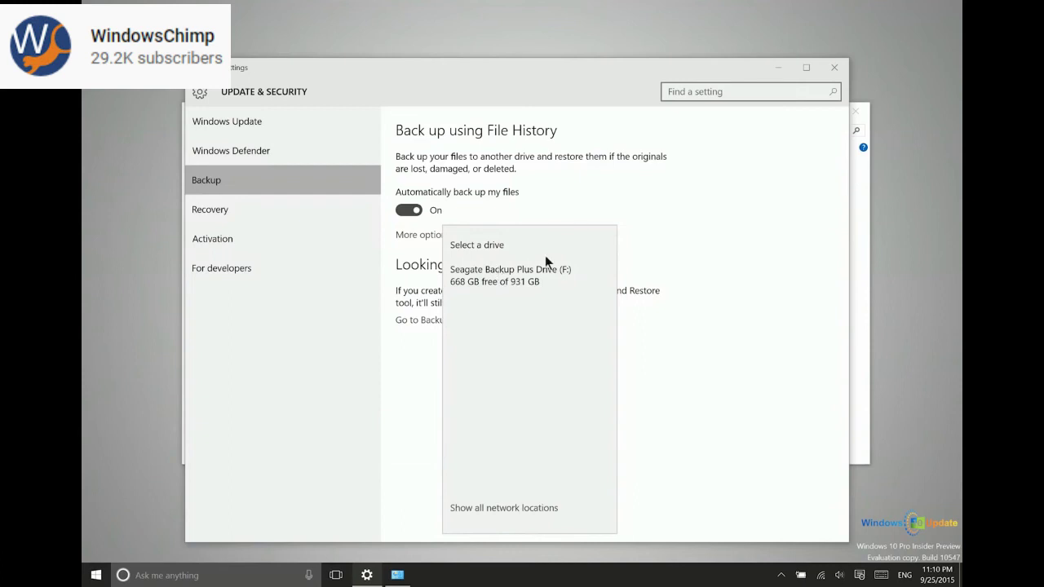
{"action": "left_click", "coordinate": [469, 274]}
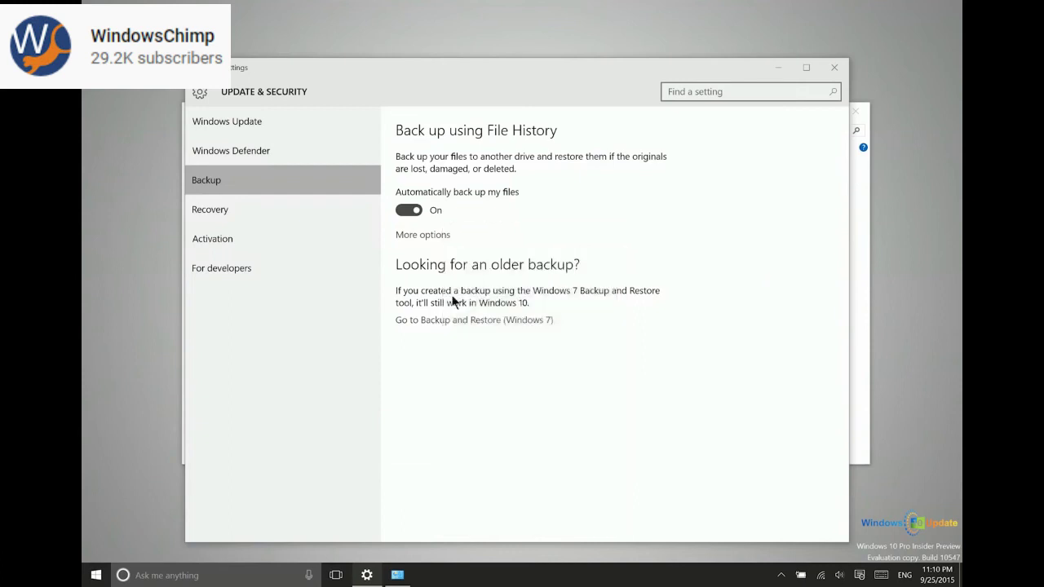
In the File History backup options, set files to back up Daily and keep the backups Forever (default)
{"action": "left_click", "coordinate": [425, 234]}
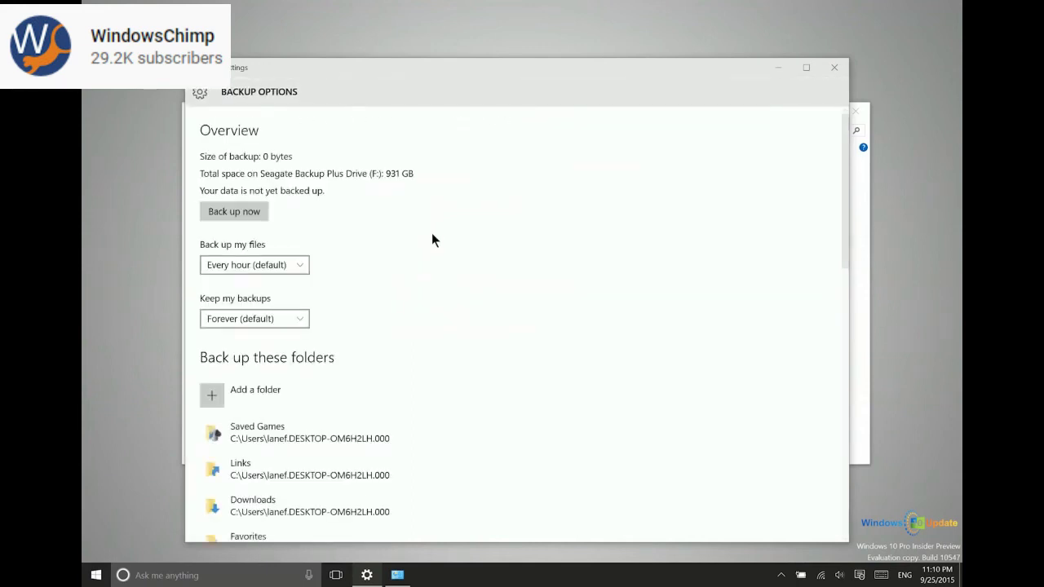
{"action": "left_click", "coordinate": [243, 265]}
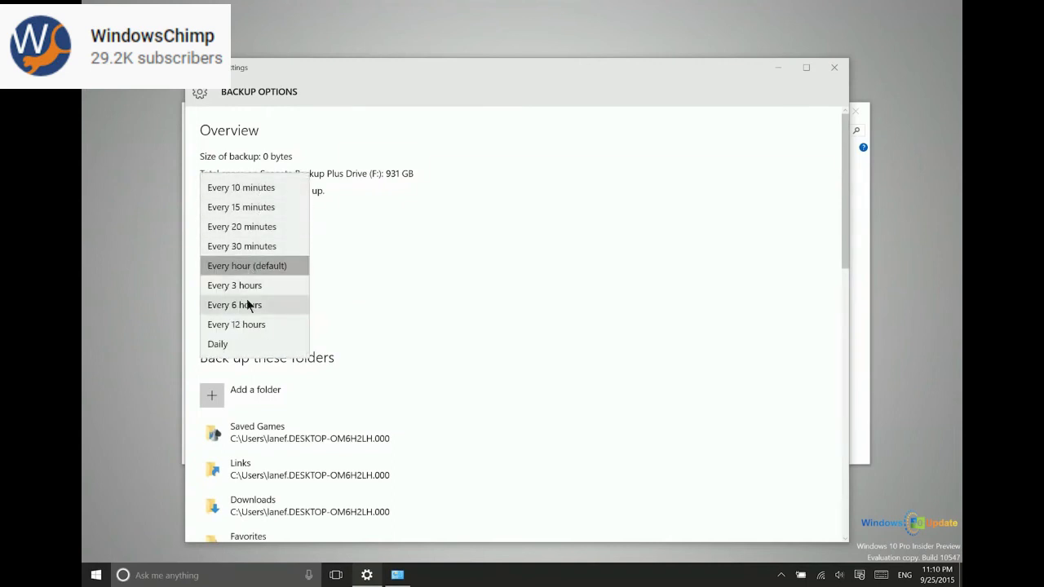
{"action": "left_click", "coordinate": [226, 346]}
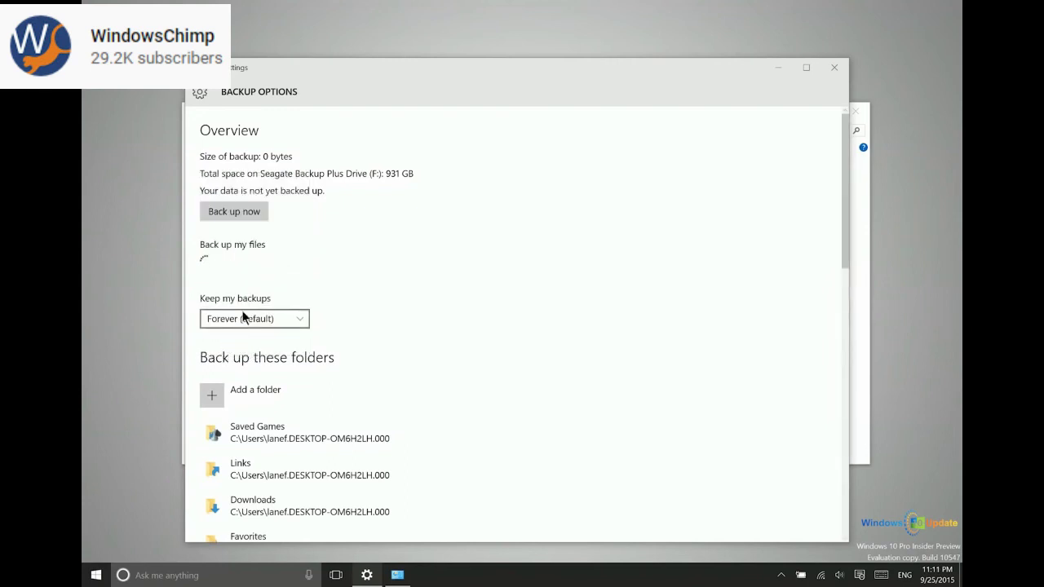
{"action": "left_click", "coordinate": [217, 265]}
{"action": "left_click", "coordinate": [217, 265]}
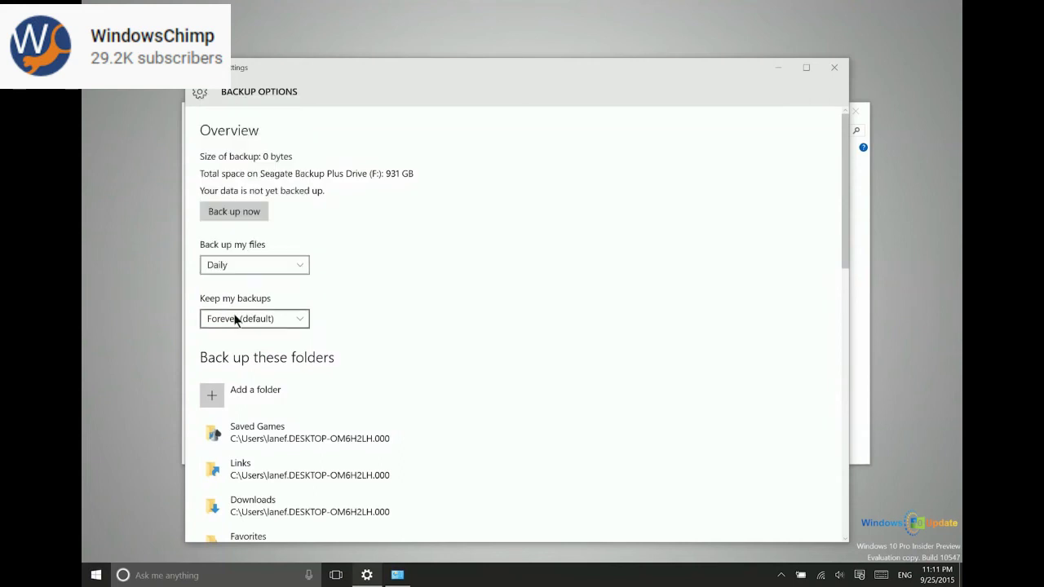
{"action": "left_click", "coordinate": [235, 319]}
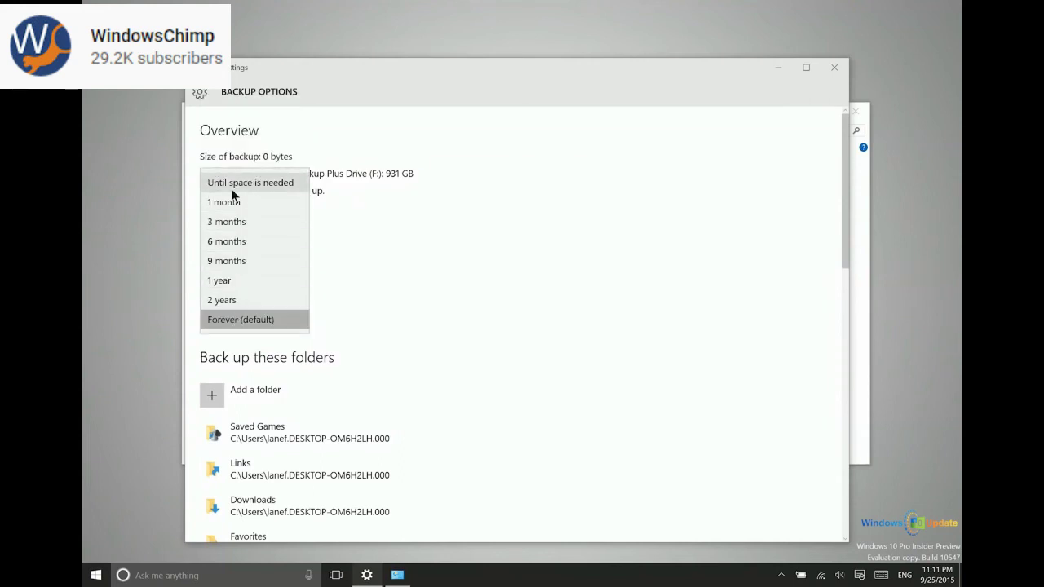
{"action": "left_click", "coordinate": [235, 320]}
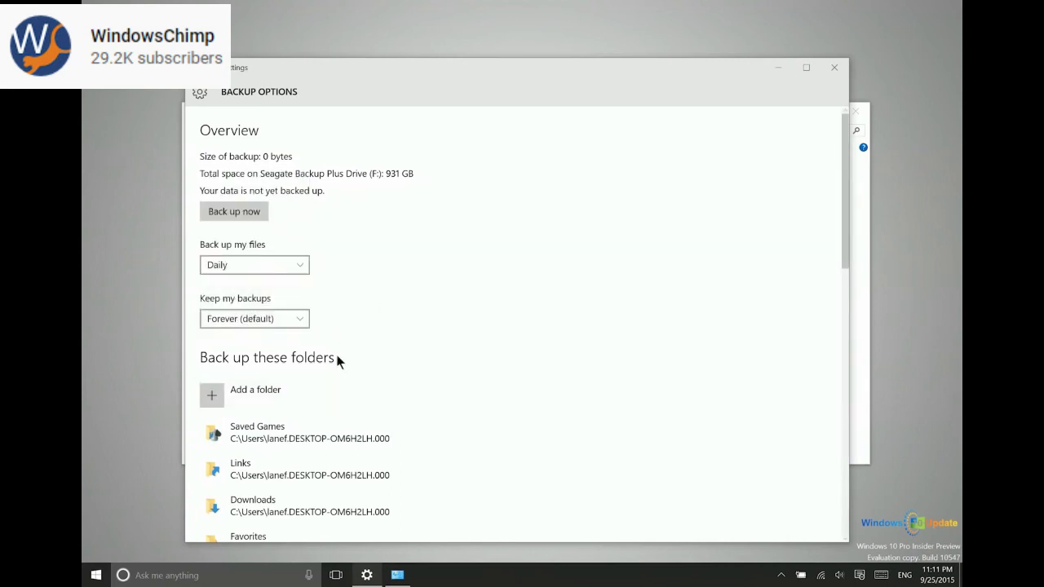
Examine the backup options for included folders, excluded folders, using a different drive and related settings
{"action": "scroll", "coordinate": [338, 362], "scroll_direction": "down", "scroll_amount": 5}
{"action": "scroll", "coordinate": [260, 197], "scroll_direction": "down", "scroll_amount": 1}
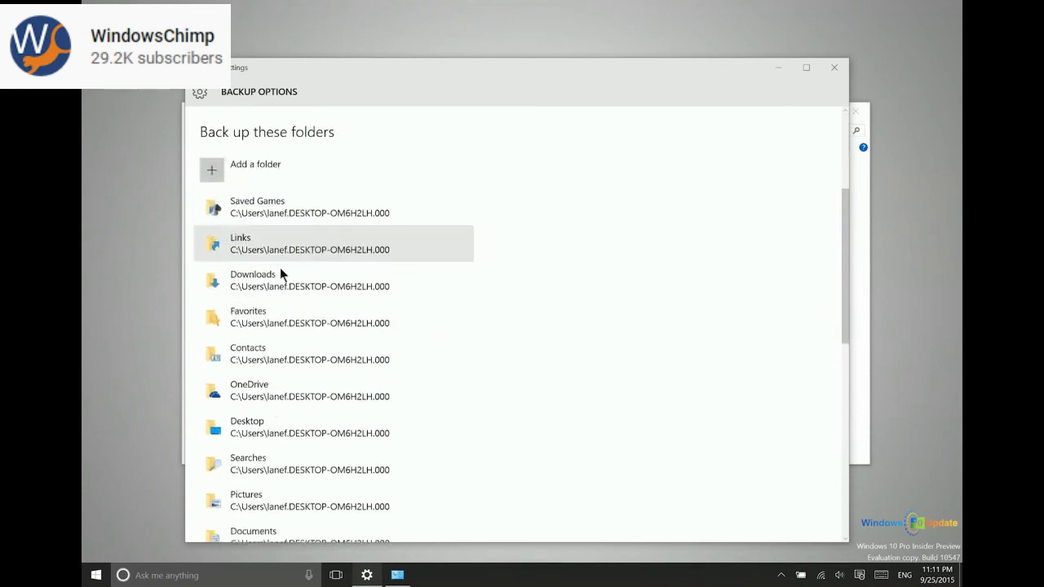
{"action": "scroll", "coordinate": [280, 269], "scroll_direction": "down", "scroll_amount": 6}
{"action": "scroll", "coordinate": [299, 354], "scroll_direction": "up", "scroll_amount": 8}
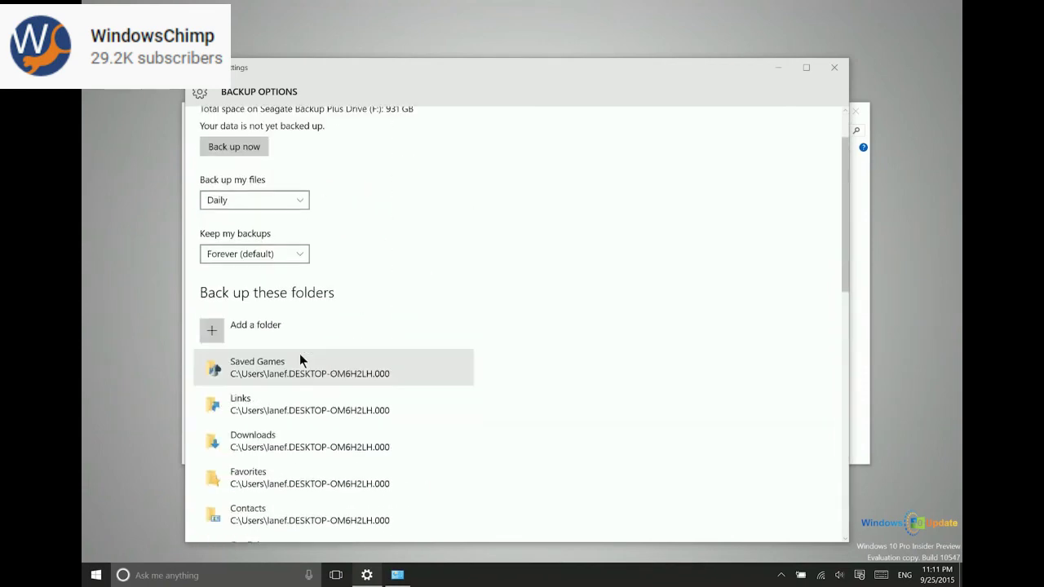
{"action": "scroll", "coordinate": [299, 361], "scroll_direction": "up", "scroll_amount": 2}
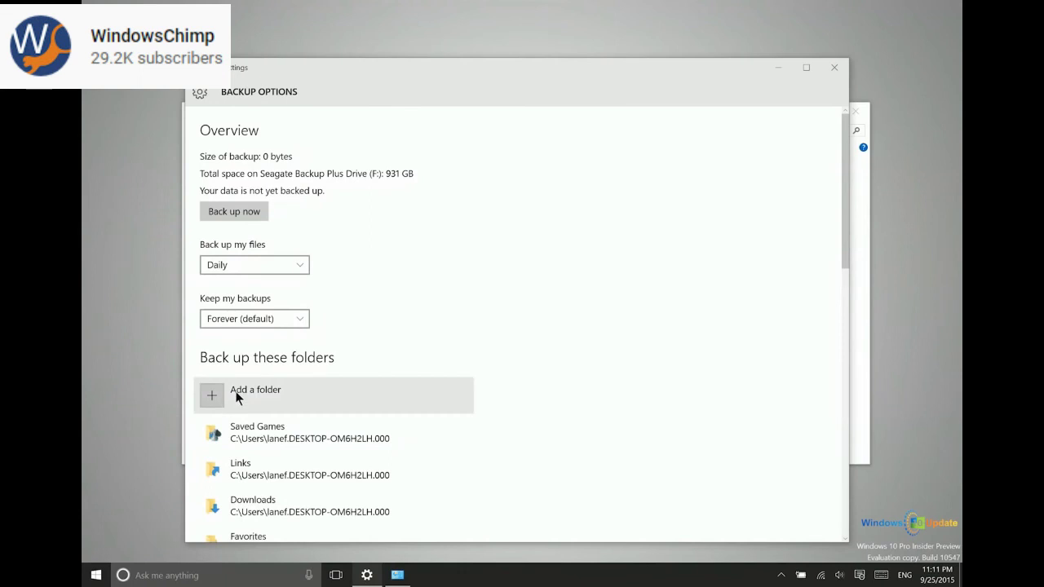
{"action": "scroll", "coordinate": [275, 398], "scroll_direction": "down", "scroll_amount": 5}
{"action": "scroll", "coordinate": [232, 286], "scroll_direction": "down", "scroll_amount": 6}
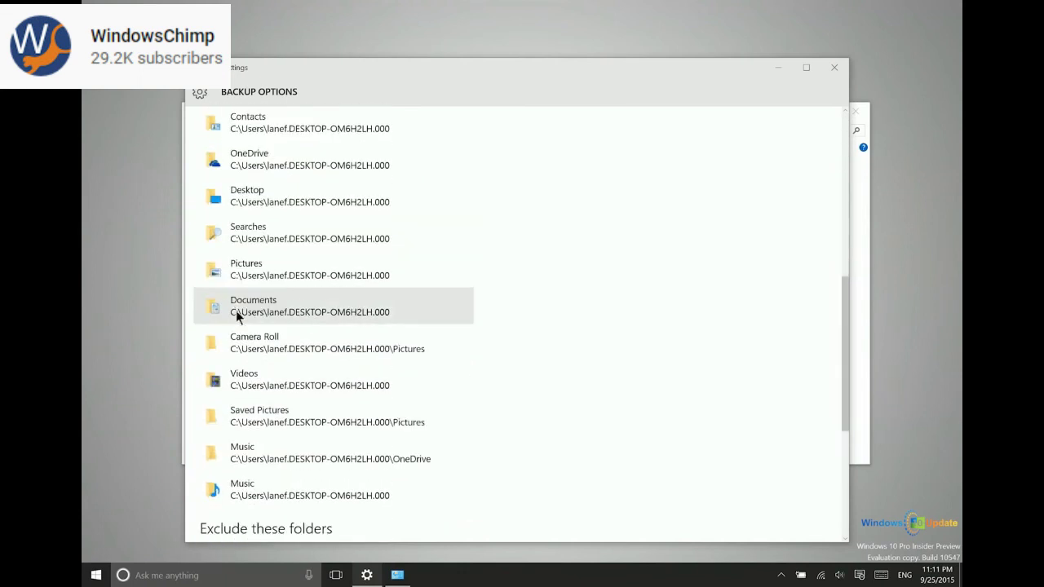
{"action": "scroll", "coordinate": [253, 237], "scroll_direction": "up", "scroll_amount": 6}
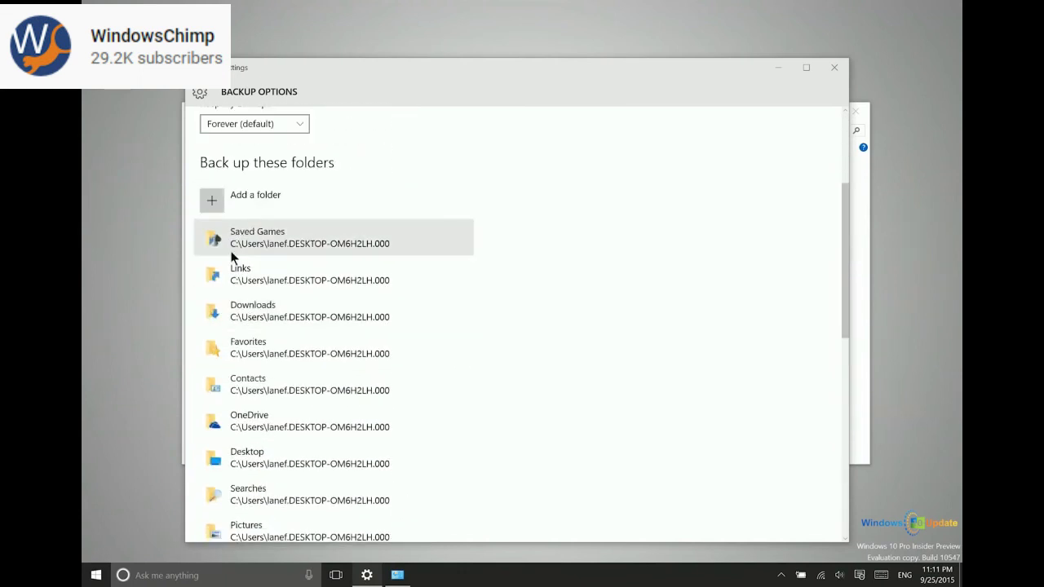
{"action": "scroll", "coordinate": [269, 194], "scroll_direction": "up", "scroll_amount": 4}
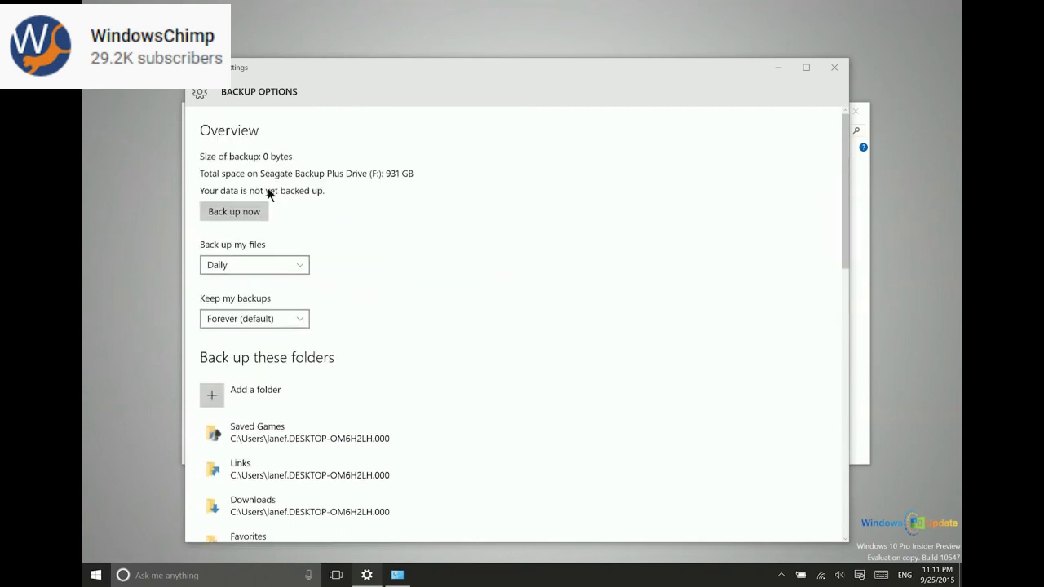
{"action": "scroll", "coordinate": [268, 194], "scroll_direction": "down", "scroll_amount": 3}
{"action": "scroll", "coordinate": [258, 315], "scroll_direction": "down", "scroll_amount": 5}
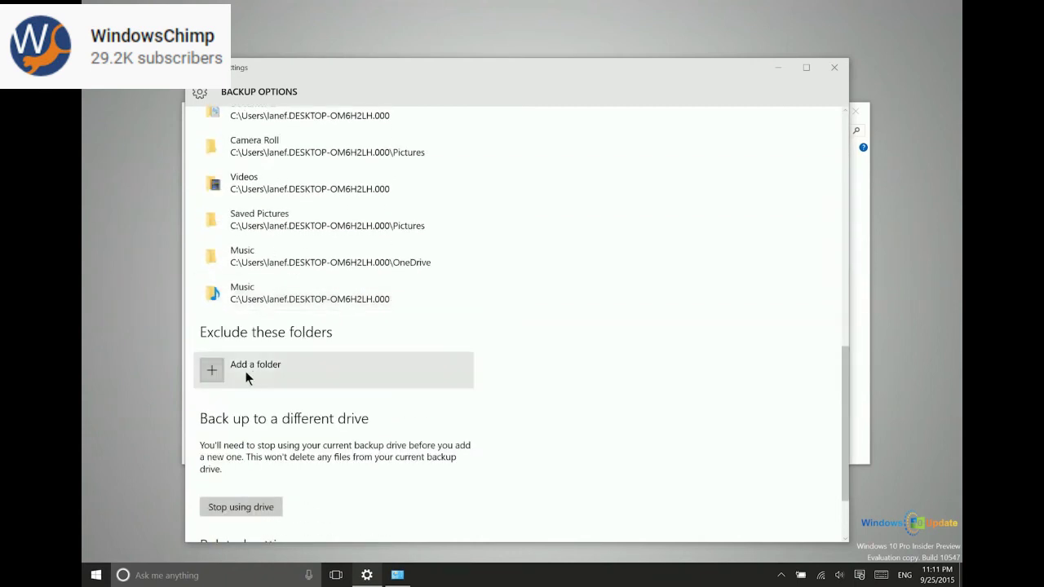
{"action": "scroll", "coordinate": [281, 346], "scroll_direction": "up", "scroll_amount": 7}
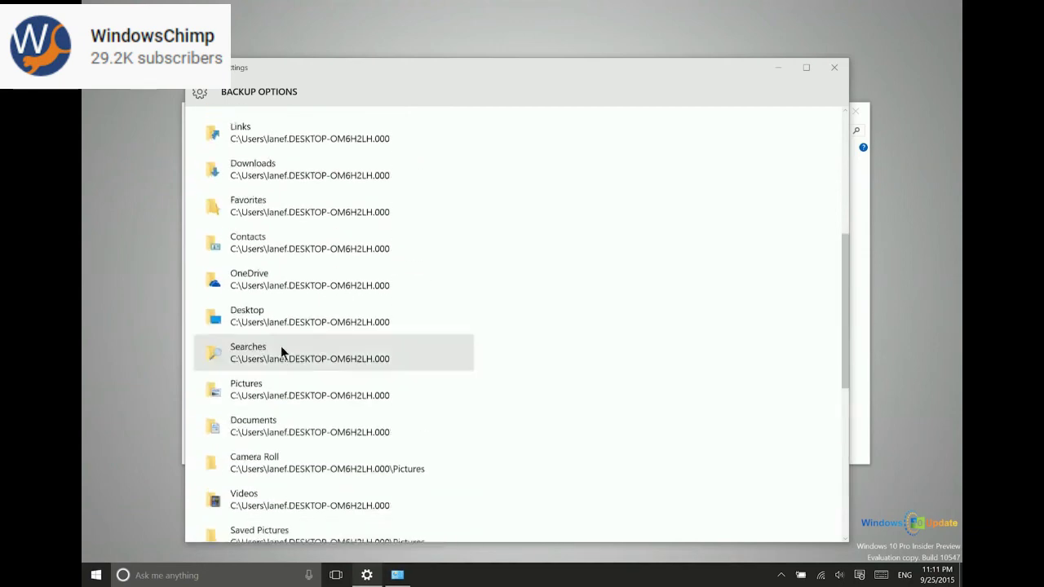
{"action": "scroll", "coordinate": [280, 326], "scroll_direction": "down", "scroll_amount": 5}
{"action": "scroll", "coordinate": [281, 330], "scroll_direction": "down", "scroll_amount": 5}
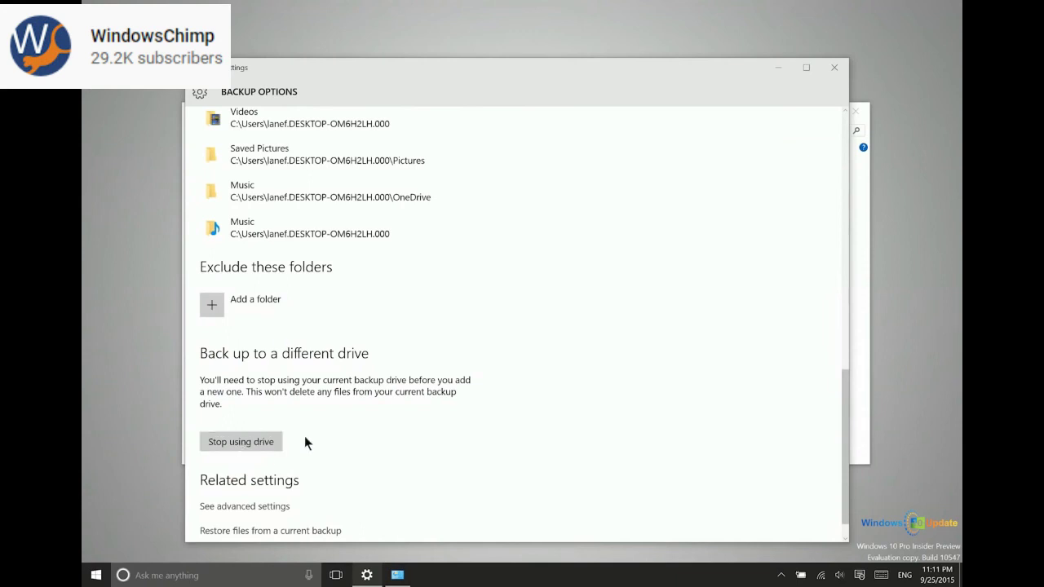
{"action": "scroll", "coordinate": [228, 444], "scroll_direction": "down", "scroll_amount": 1}
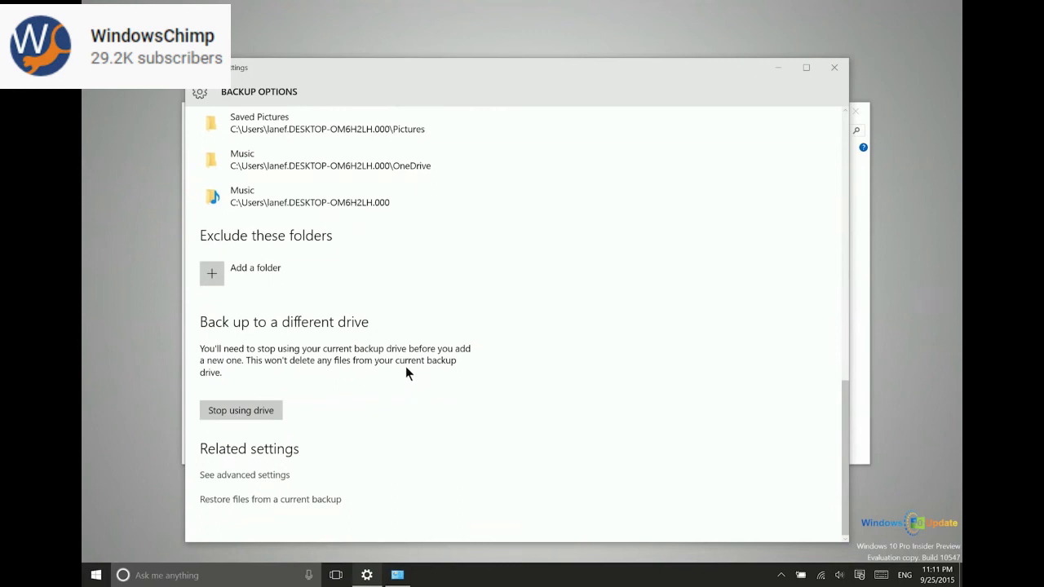
Open the File History window for restoring files from a current backup, look at it and close it
{"action": "left_click", "coordinate": [292, 507]}
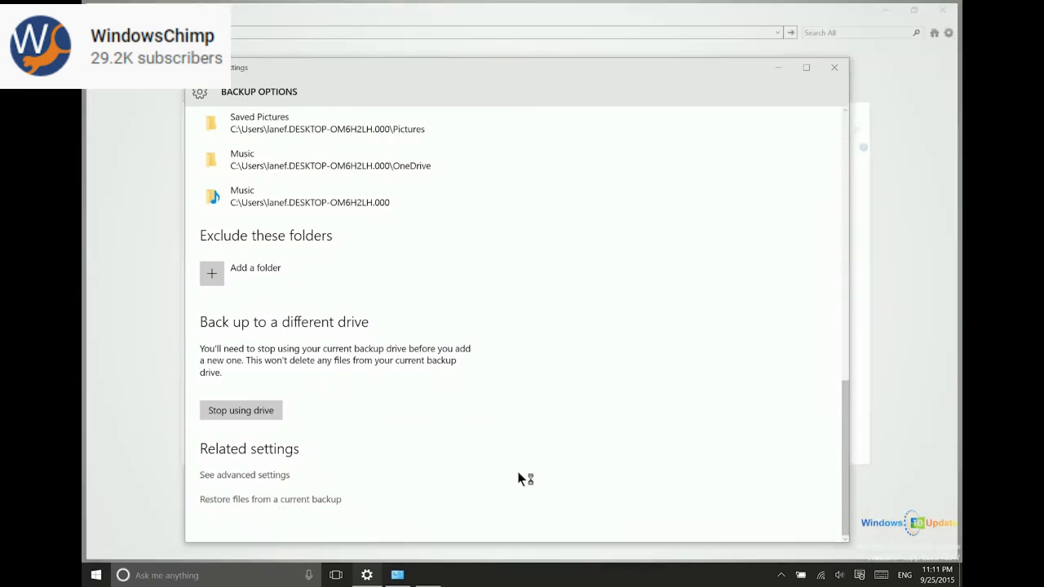
{"action": "left_click", "coordinate": [613, 9]}
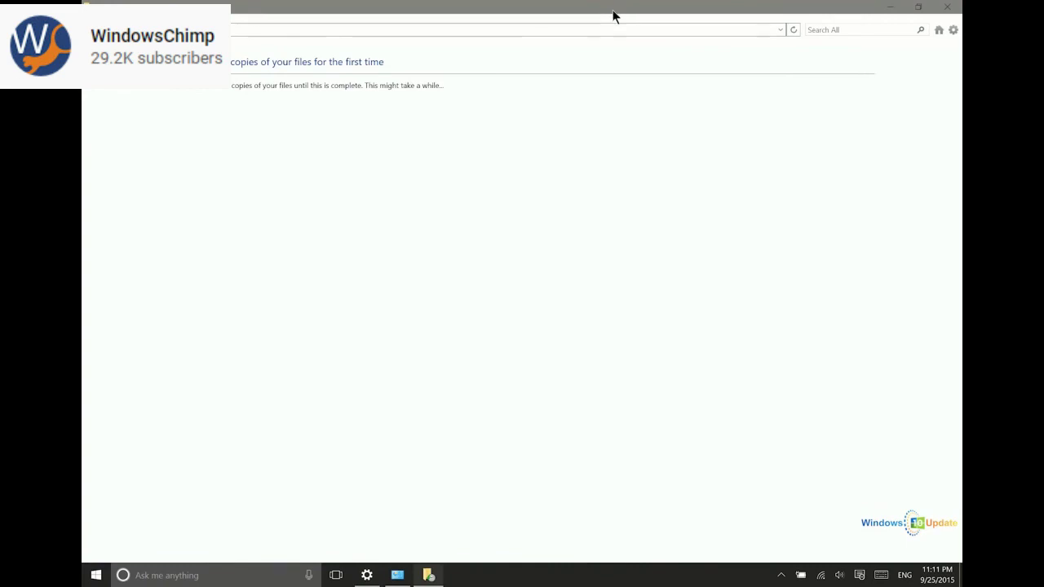
{"action": "left_click", "coordinate": [915, 10]}
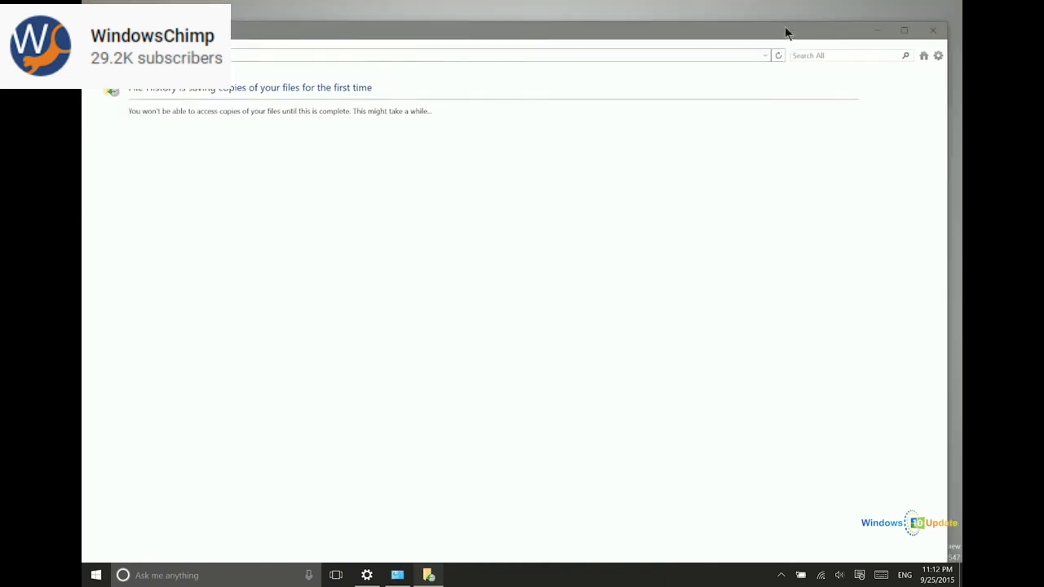
{"action": "left_click", "coordinate": [921, 41]}
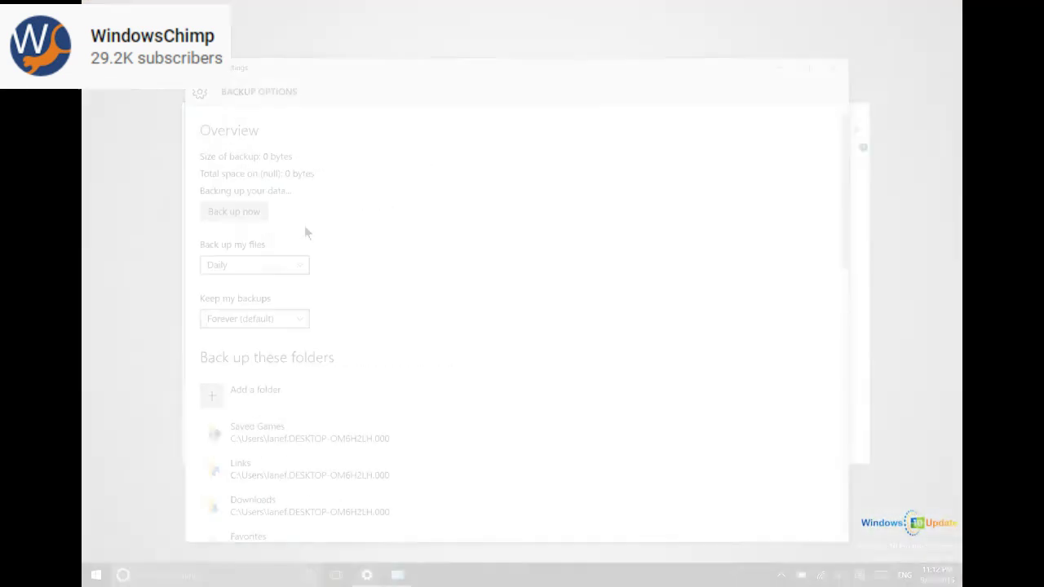
Start a File History backup immediately and return to the Backup page of Update & security
{"action": "left_click", "coordinate": [245, 212]}
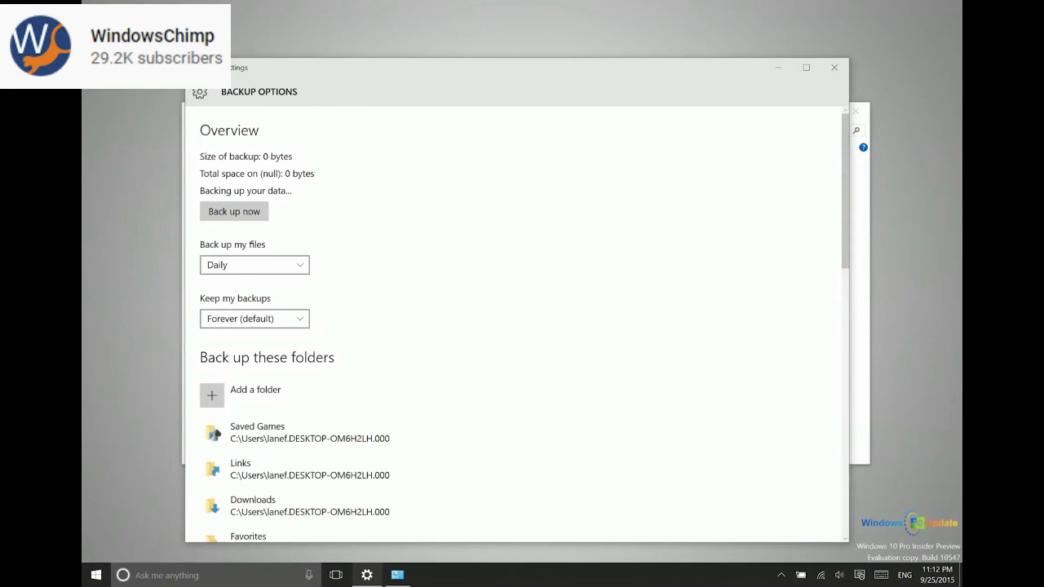
{"action": "left_click", "coordinate": [196, 67]}
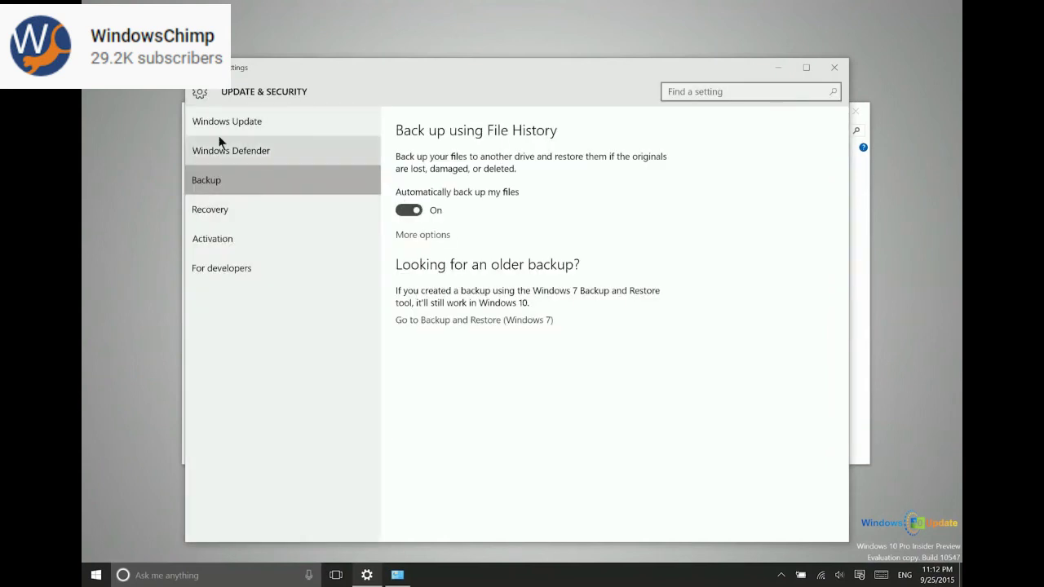
Reopen the File History backup options and review the list of folders included in the backup
{"action": "left_click", "coordinate": [432, 236]}
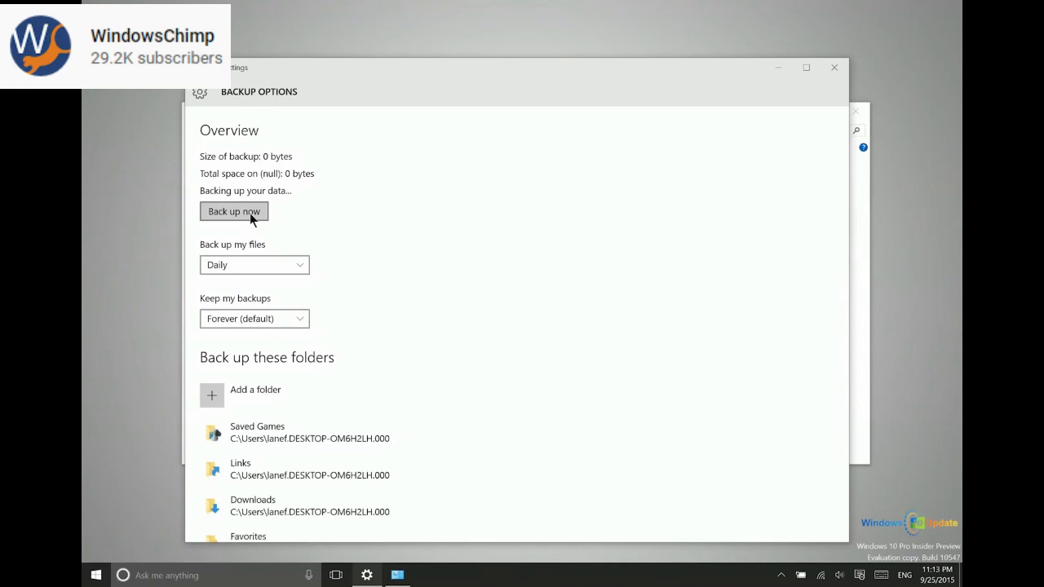
{"action": "scroll", "coordinate": [398, 233], "scroll_direction": "down", "scroll_amount": 10}
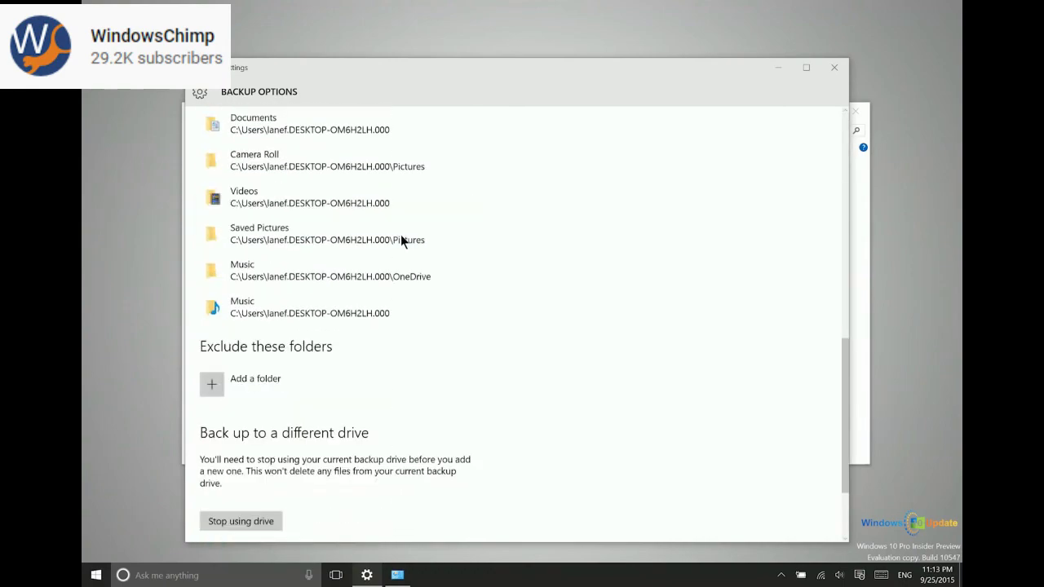
{"action": "scroll", "coordinate": [318, 257], "scroll_direction": "up", "scroll_amount": 3}
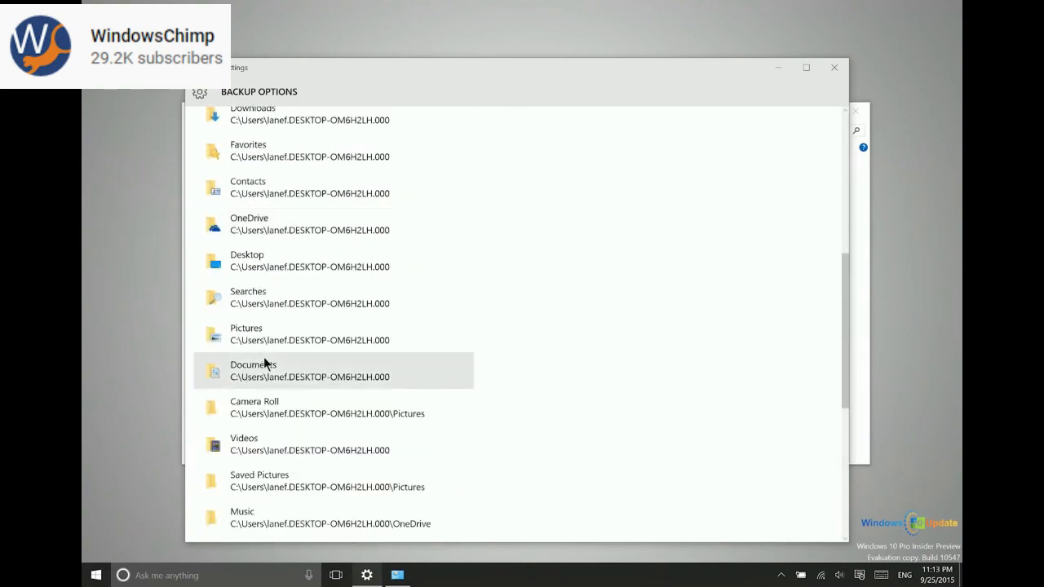